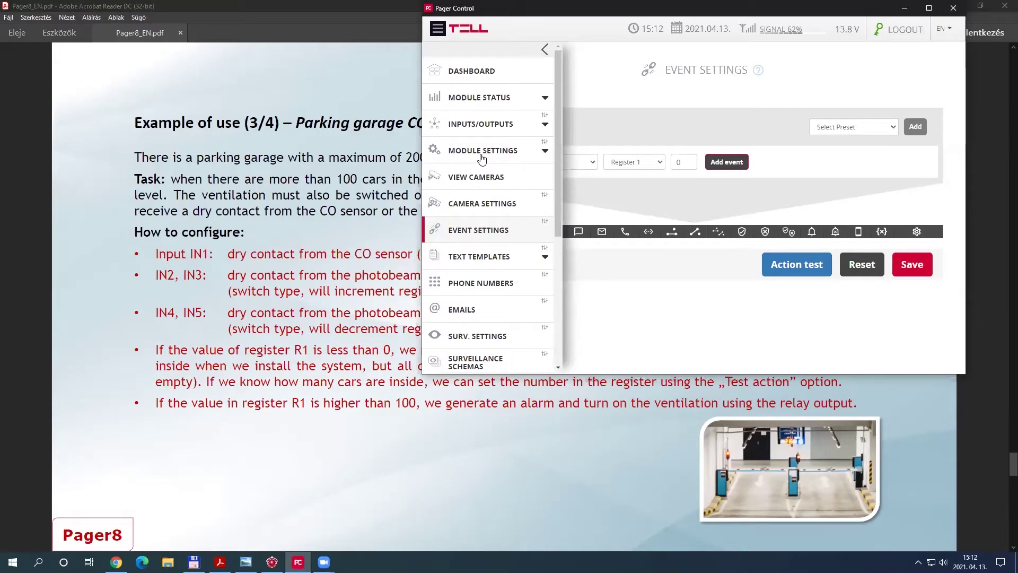
# Step: Set the Terrace input (input 3) to the NO Switch type in the input settings and save the change
pyautogui.click(495, 125)
pyautogui.click(489, 142)
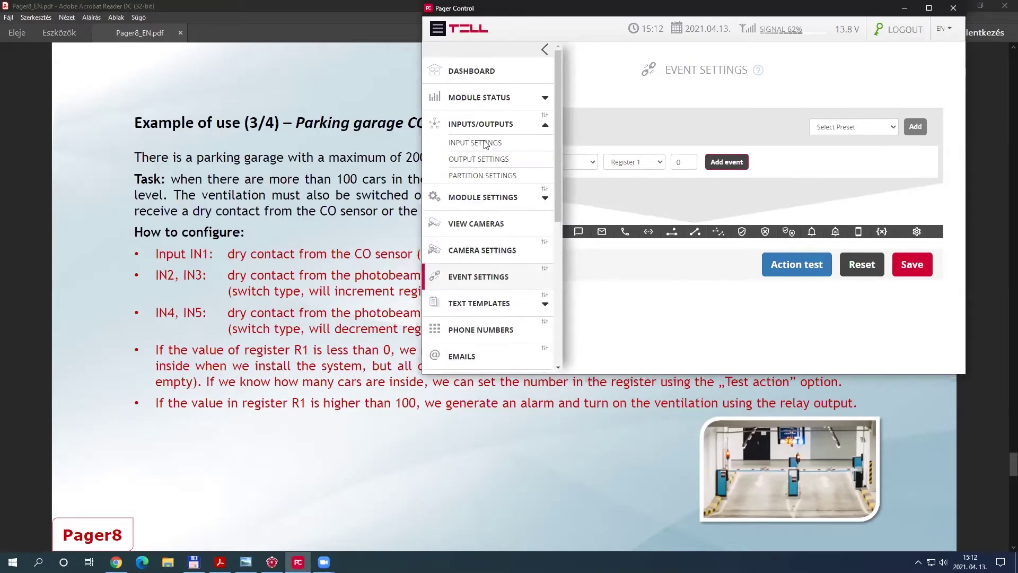
pyautogui.scroll(-2, 593, 229)
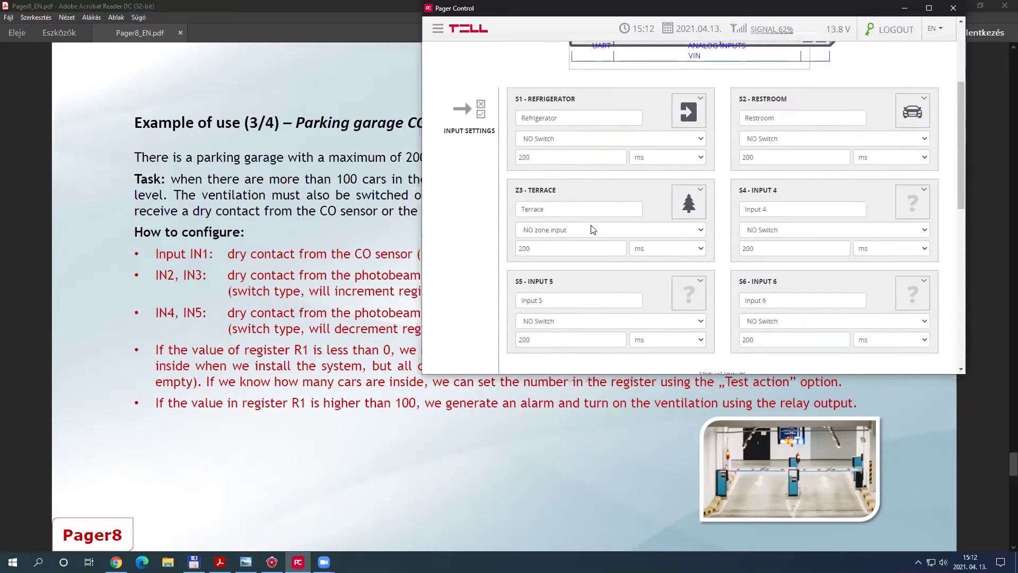
pyautogui.click(642, 232)
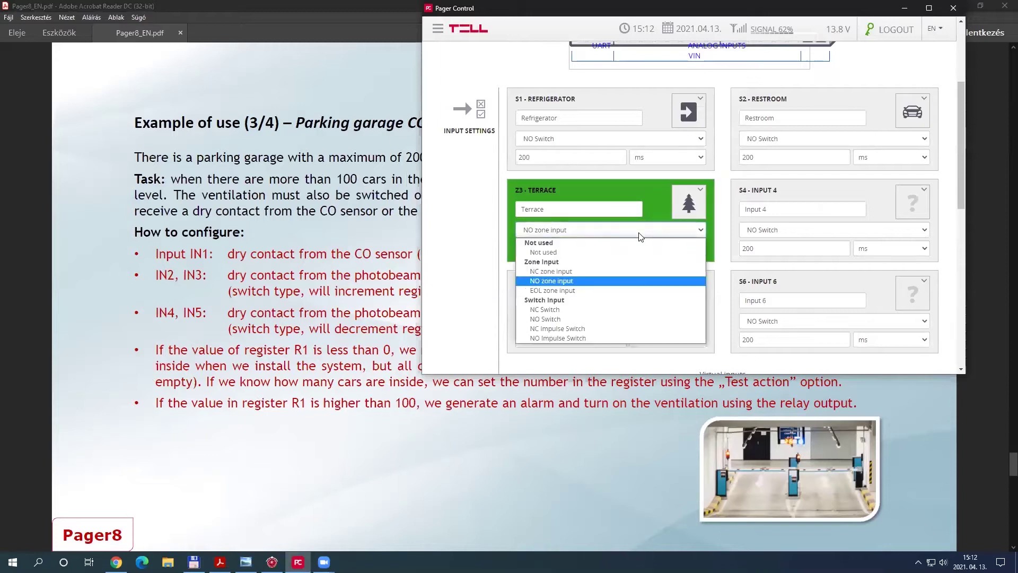
pyautogui.click(558, 320)
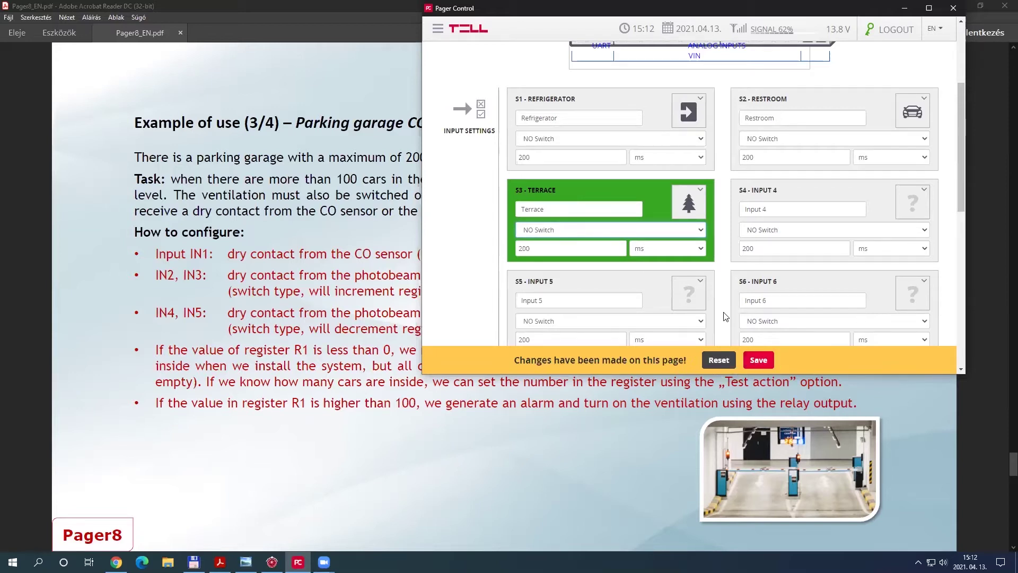
pyautogui.click(784, 230)
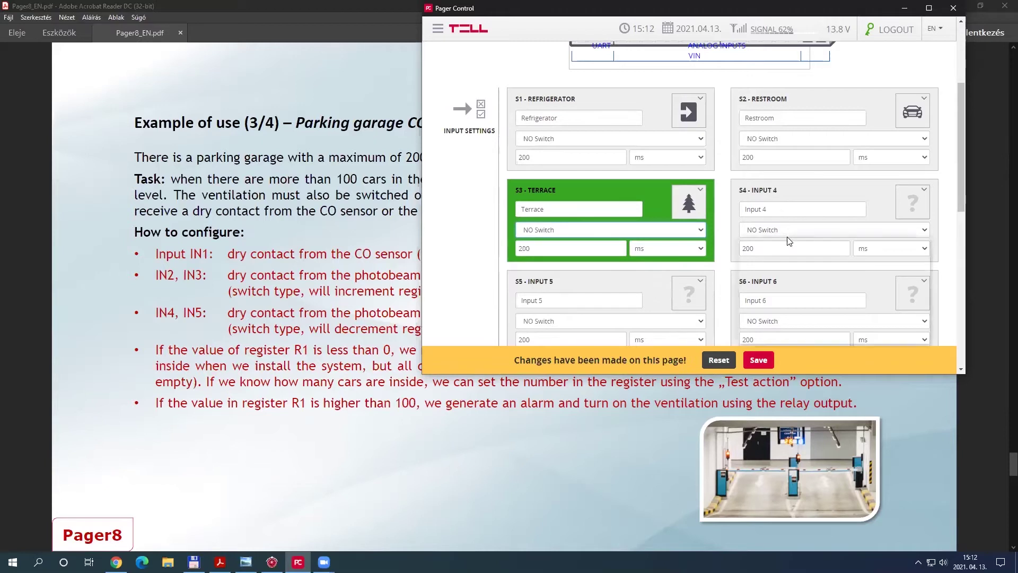
pyautogui.click(751, 229)
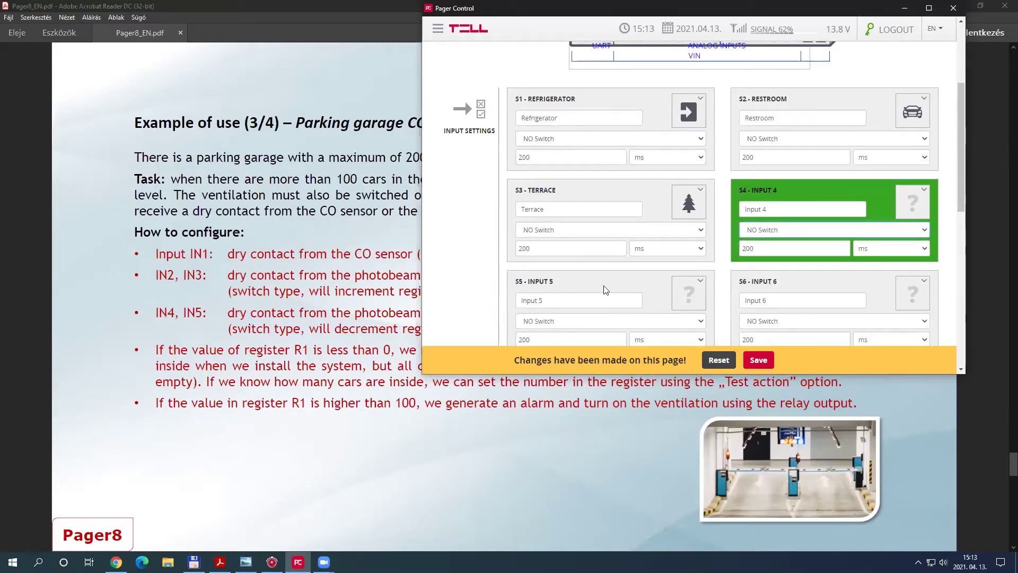
pyautogui.click(759, 359)
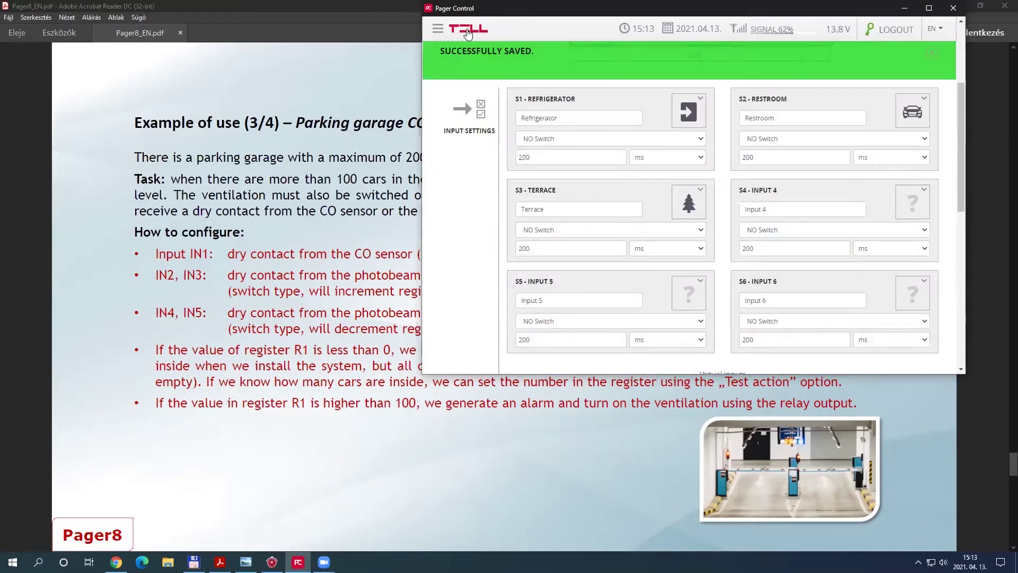
# Step: Reopen the input settings from the dashboard and rename input S1 as "CO sensor"
pyautogui.click(468, 32)
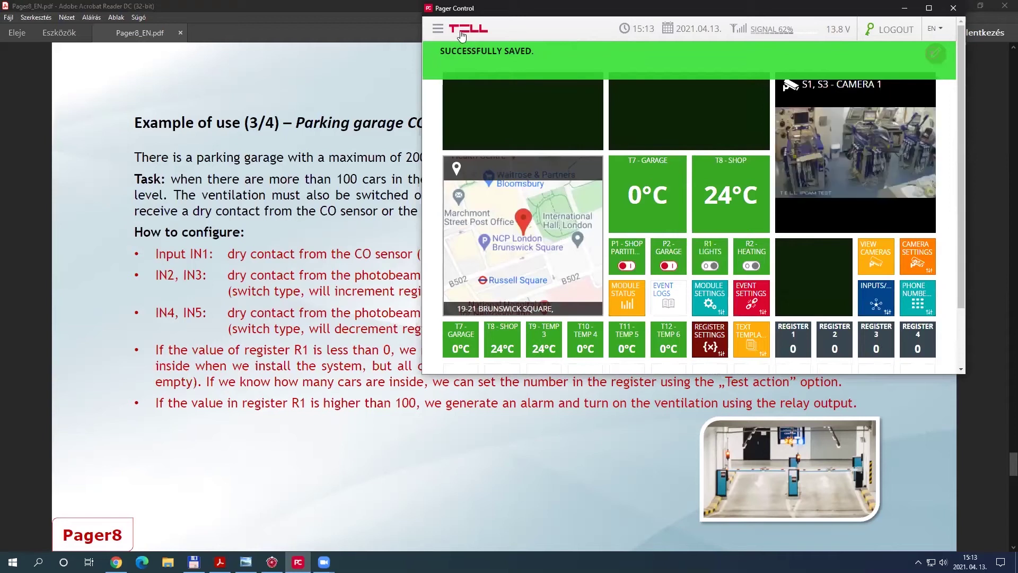
pyautogui.click(657, 191)
pyautogui.doubleClick(571, 277)
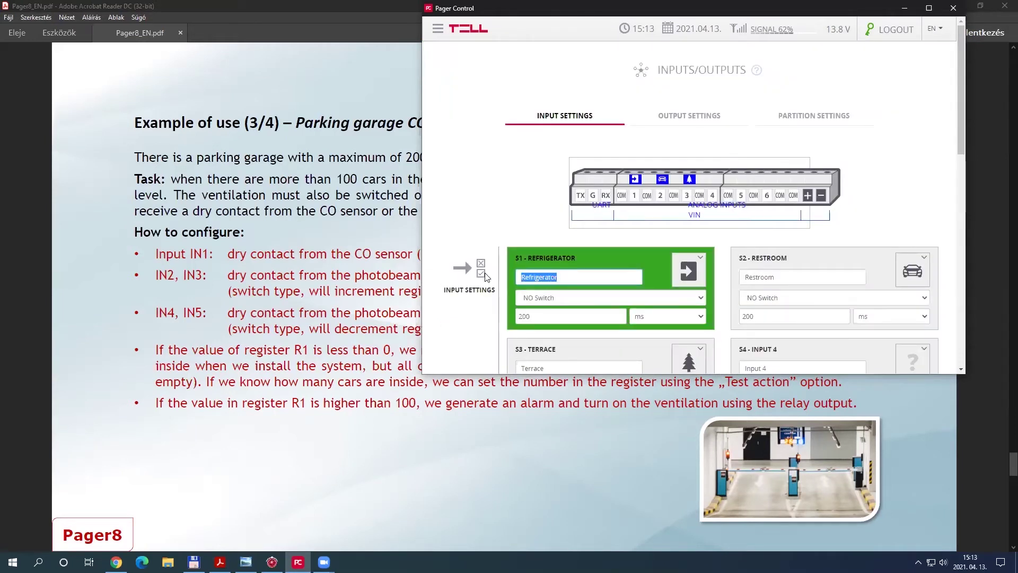
pyautogui.write('CO')
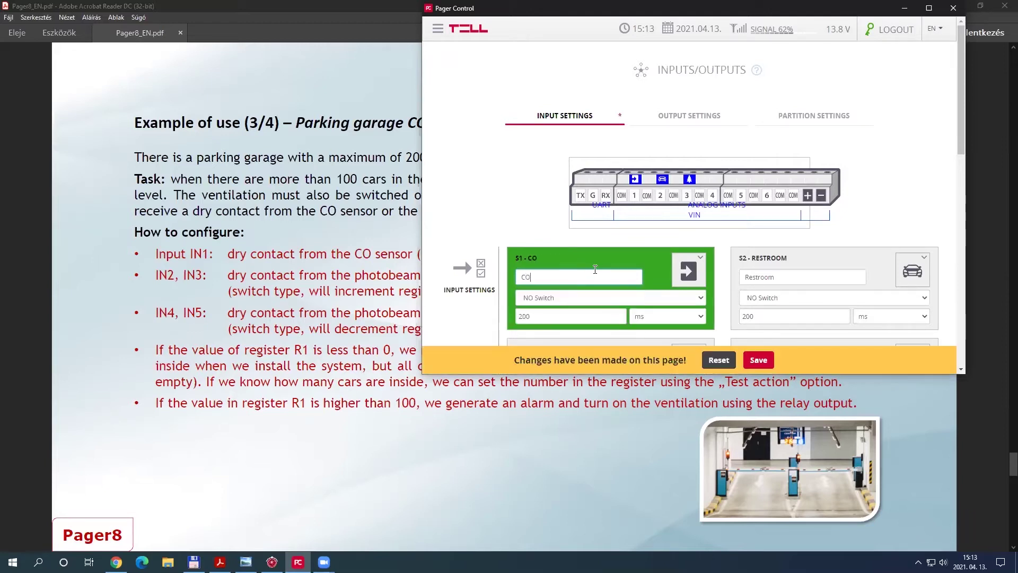
pyautogui.write(' sensor')
# Step: Rename input S2 as "Entry1" and input S3 as "Entry2"
pyautogui.doubleClick(781, 277)
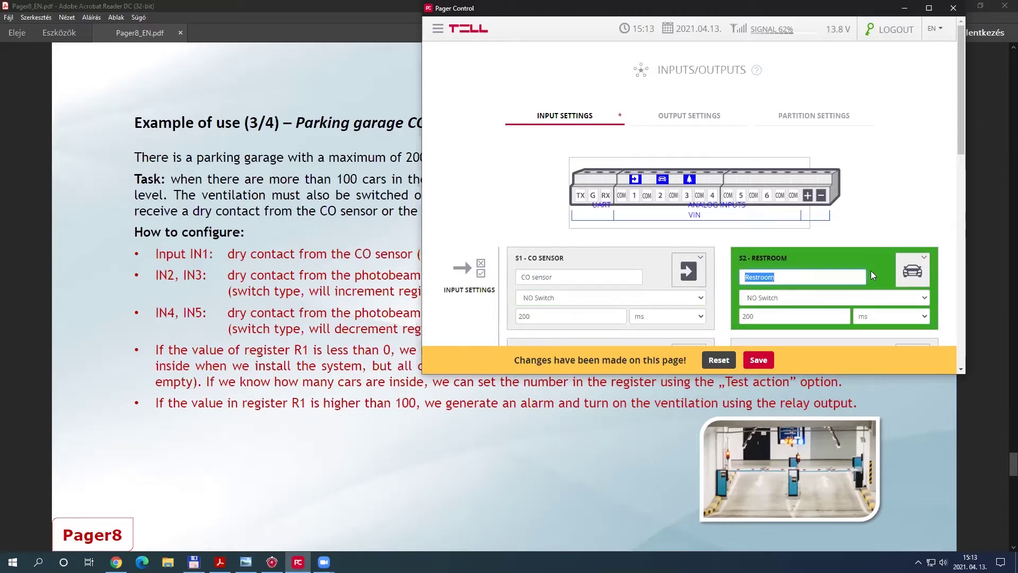
pyautogui.write('Enr')
pyautogui.press('BackSpace')
pyautogui.write('trz')
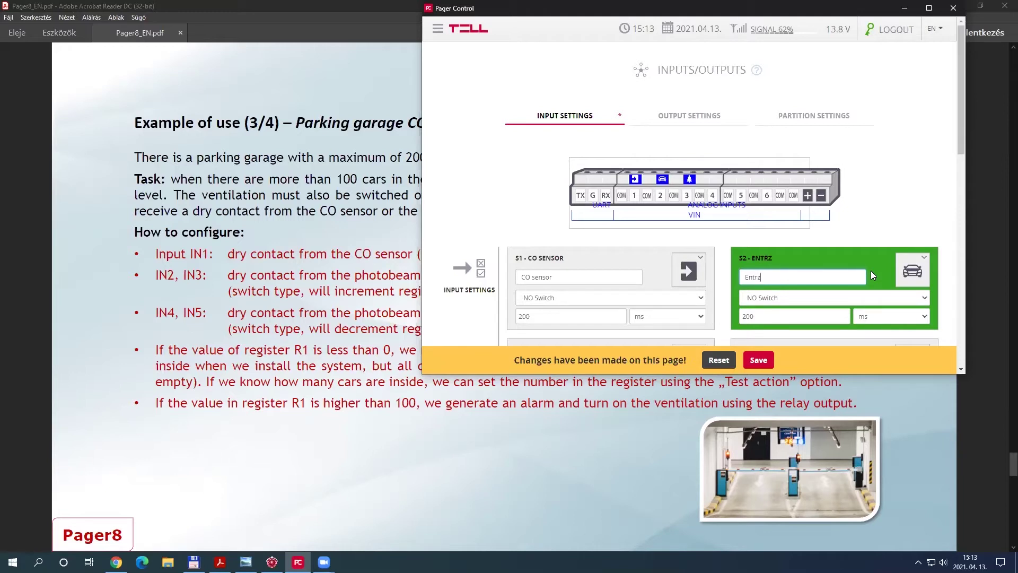
pyautogui.press('BackSpace')
pyautogui.write('y1')
pyautogui.scroll(-3, 794, 278)
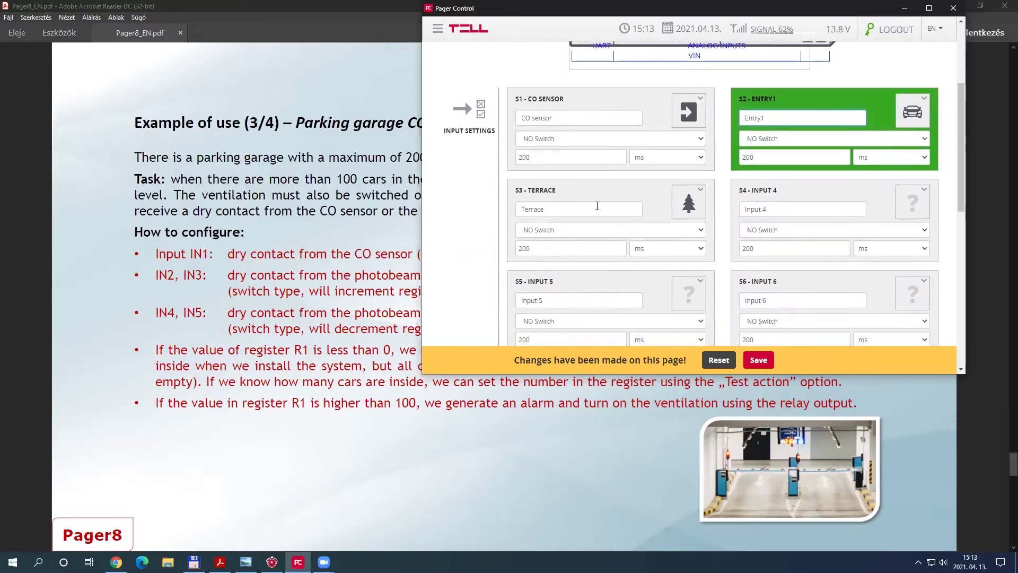
pyautogui.moveTo(552, 209); pyautogui.dragTo(502, 216)
pyautogui.write('Entry2')
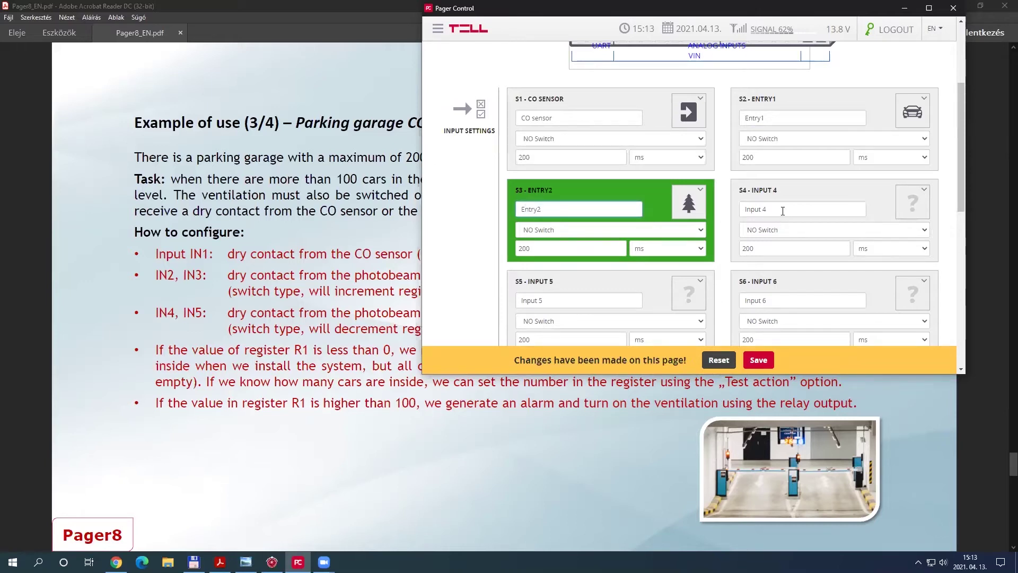
# Step: Rename input S4 as "Exit1" and input S5 as "Exit2", and save the input settings
pyautogui.moveTo(783, 214); pyautogui.dragTo(728, 215)
pyautogui.write('Exit1')
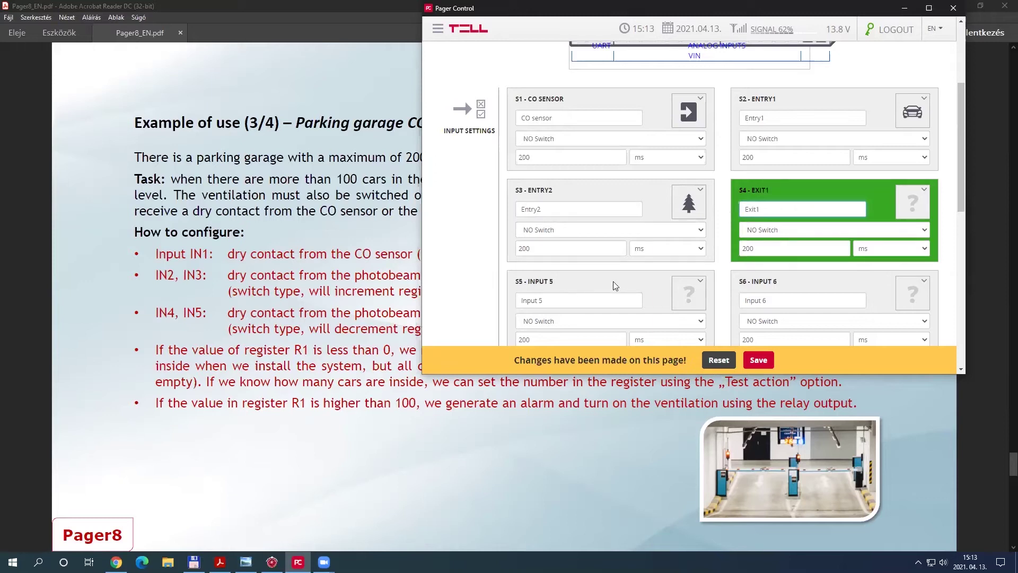
pyautogui.moveTo(574, 300); pyautogui.dragTo(499, 303)
pyautogui.write('Exit2')
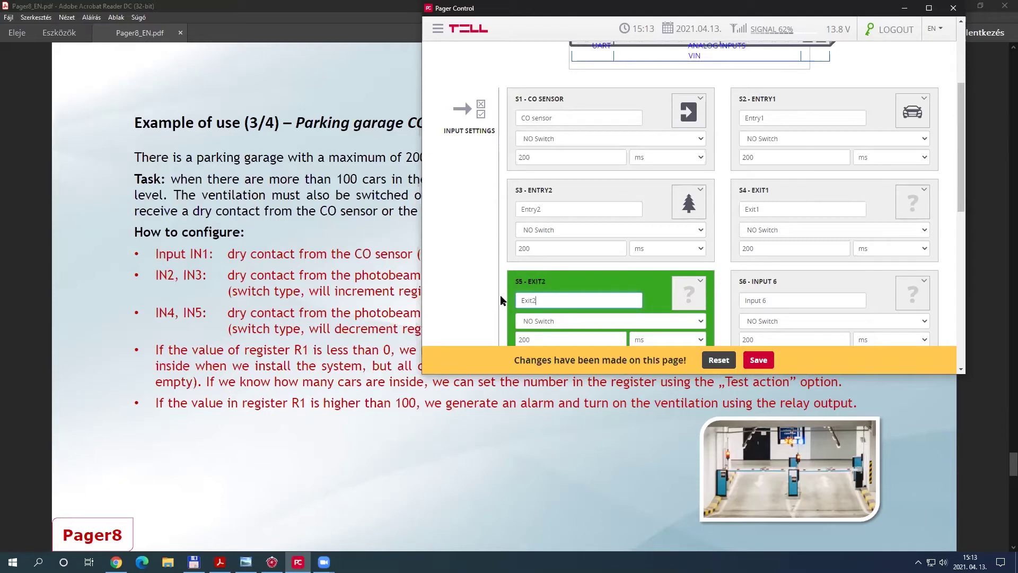
pyautogui.click(759, 360)
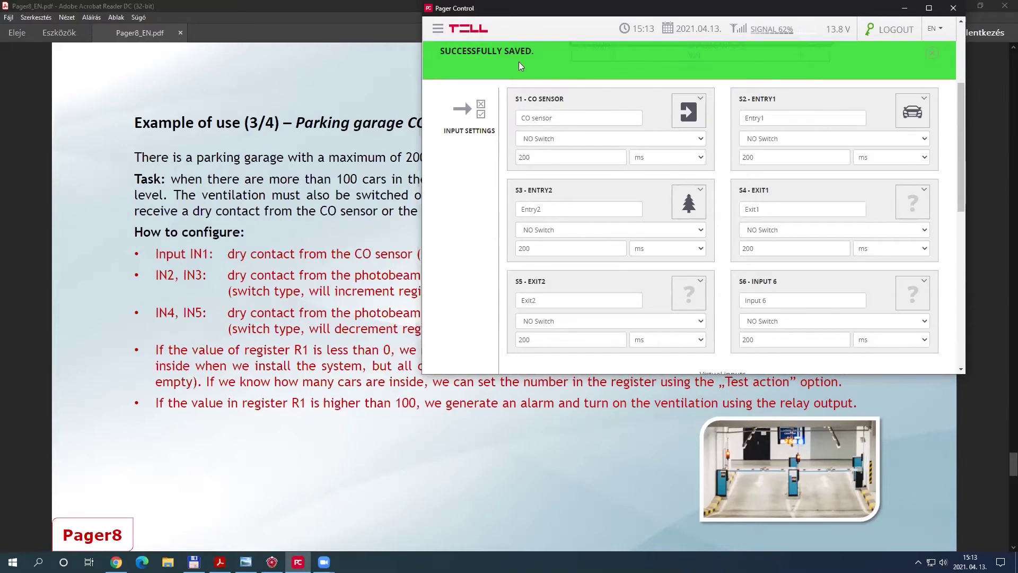
# Step: Add a Switch On event for the CO sensor input in the event settings
pyautogui.click(477, 31)
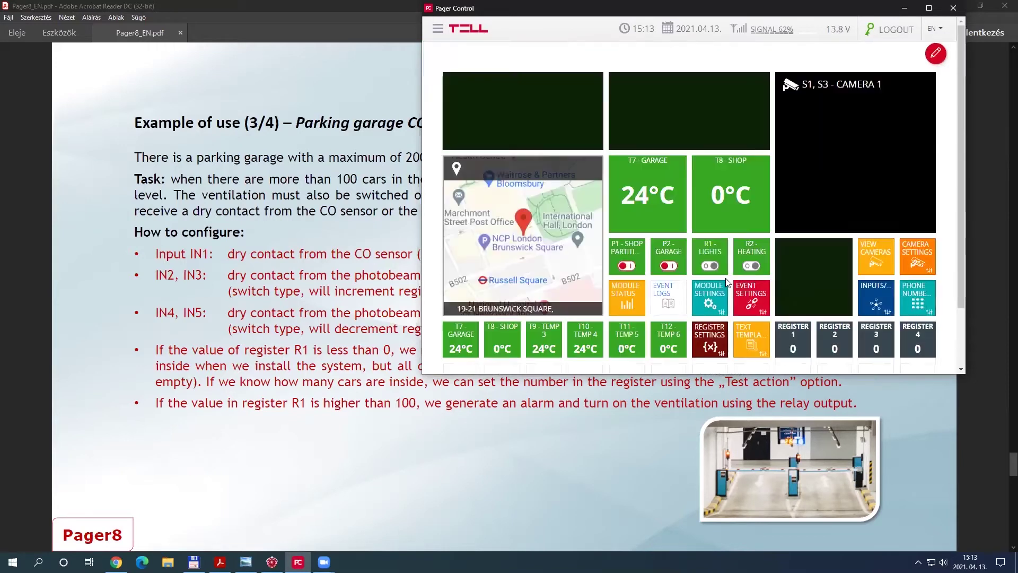
pyautogui.click(748, 300)
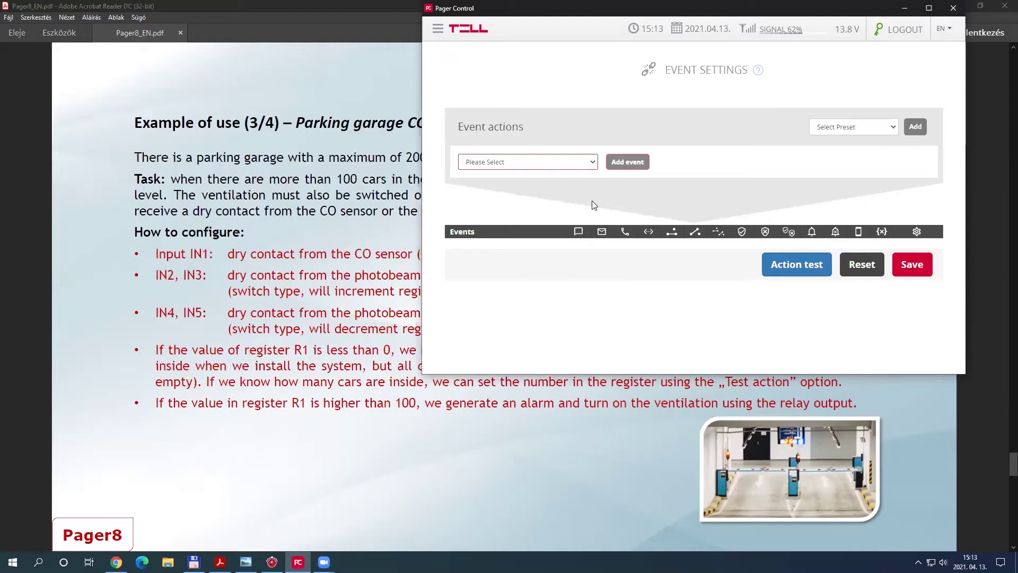
pyautogui.click(588, 162)
pyautogui.moveTo(590, 209); pyautogui.dragTo(594, 264)
pyautogui.scroll(-5, 594, 264)
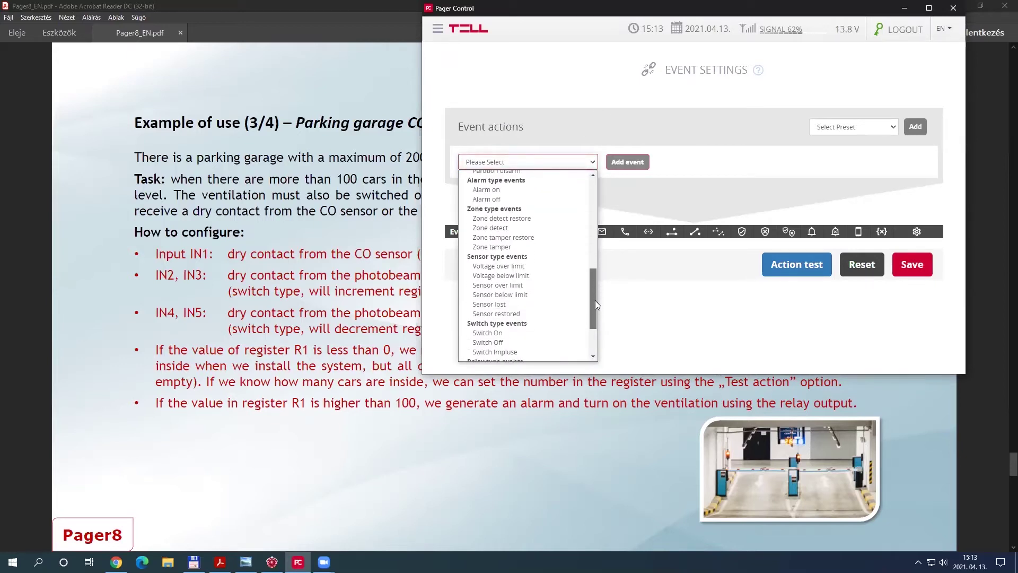
pyautogui.scroll(-2, 595, 300)
pyautogui.click(492, 318)
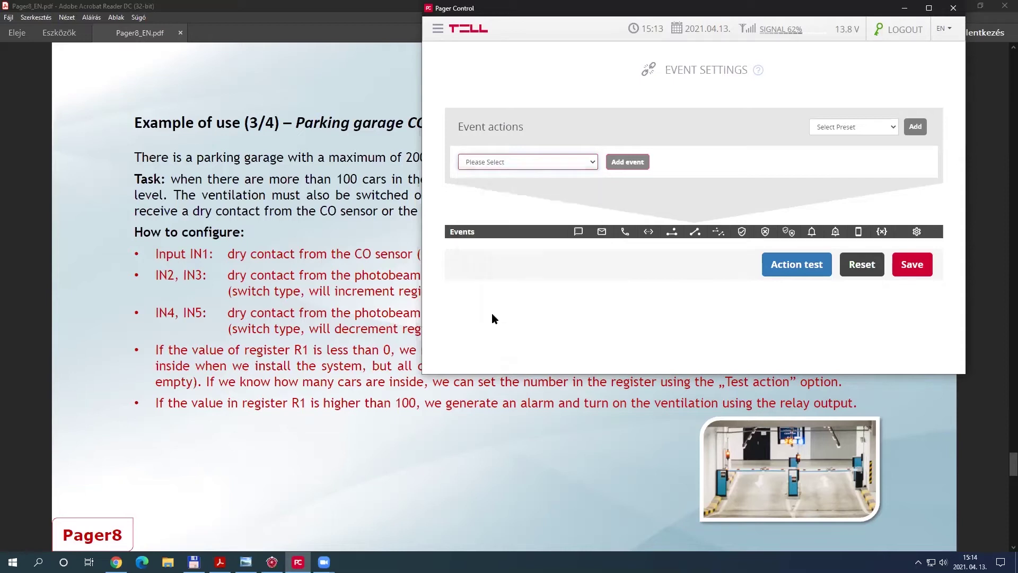
pyautogui.click(645, 168)
pyautogui.click(667, 183)
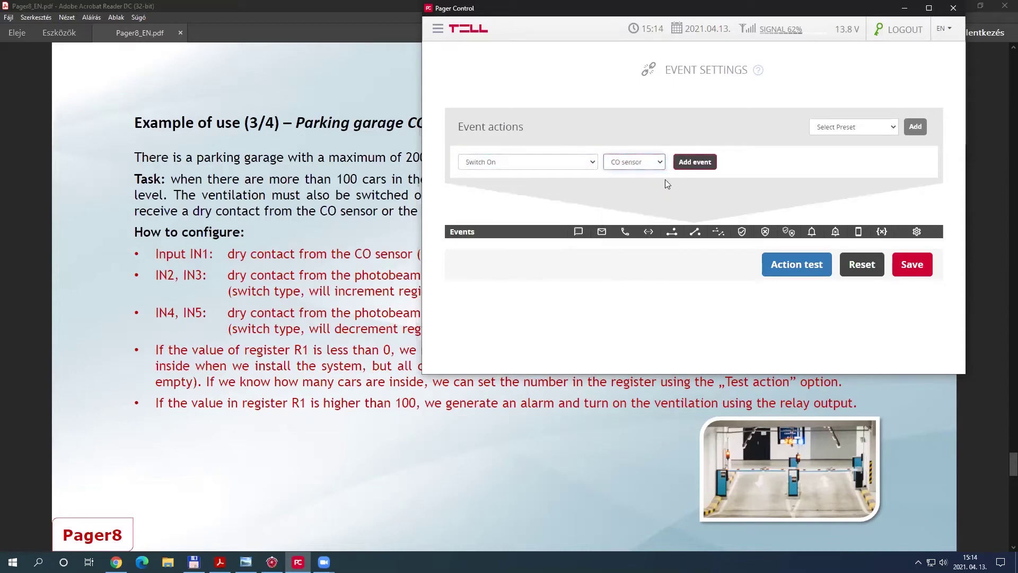
pyautogui.click(693, 162)
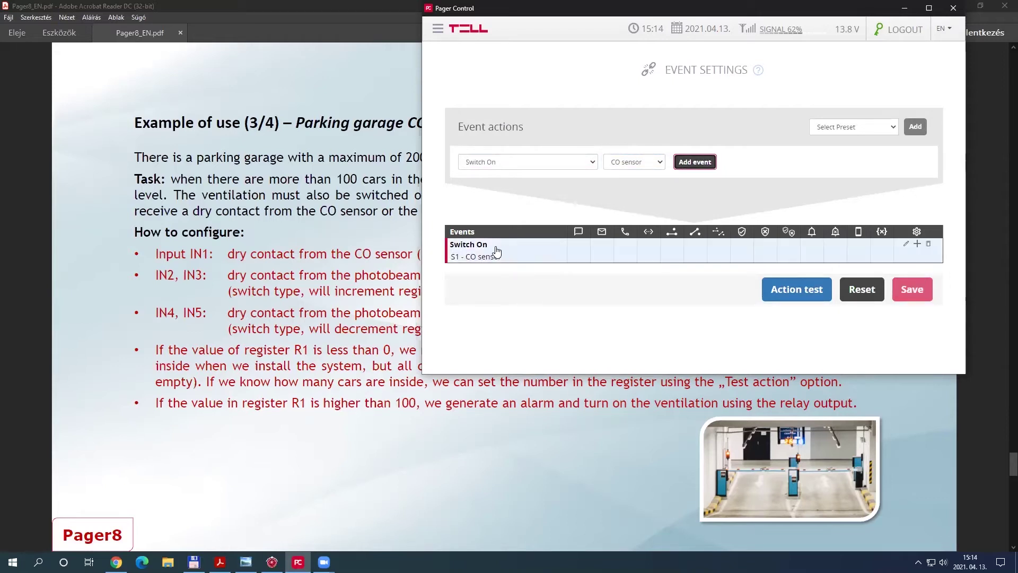
# Step: Add an Alarm action to the CO sensor's Switch On event
pyautogui.click(492, 249)
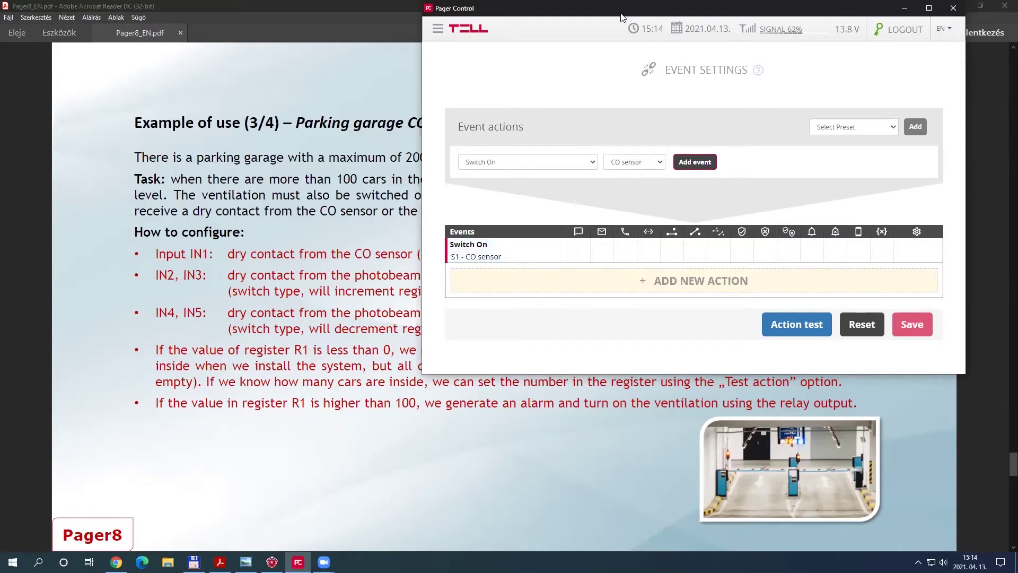
pyautogui.moveTo(628, 18); pyautogui.dragTo(607, 297)
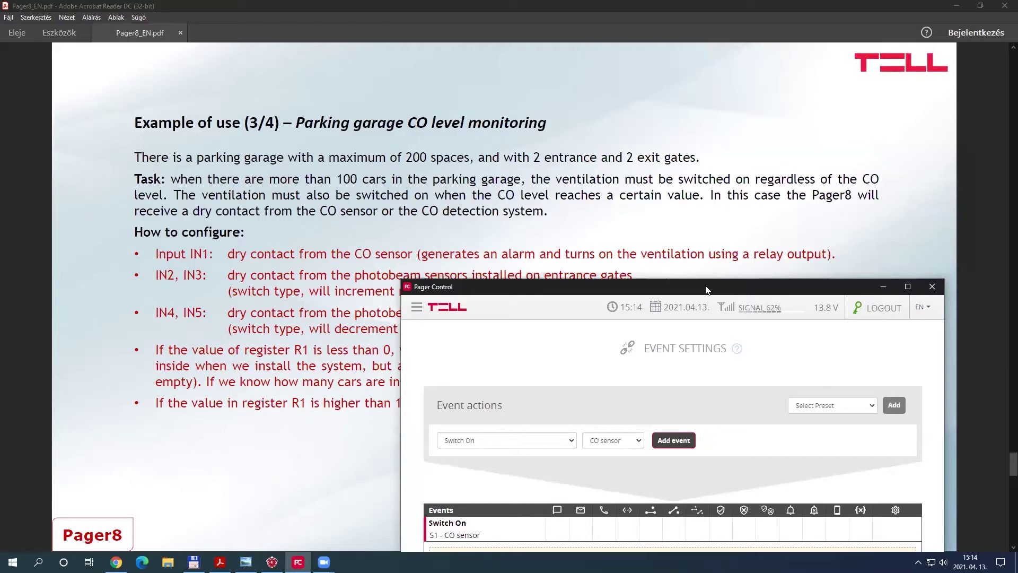
pyautogui.moveTo(705, 282); pyautogui.dragTo(689, 61)
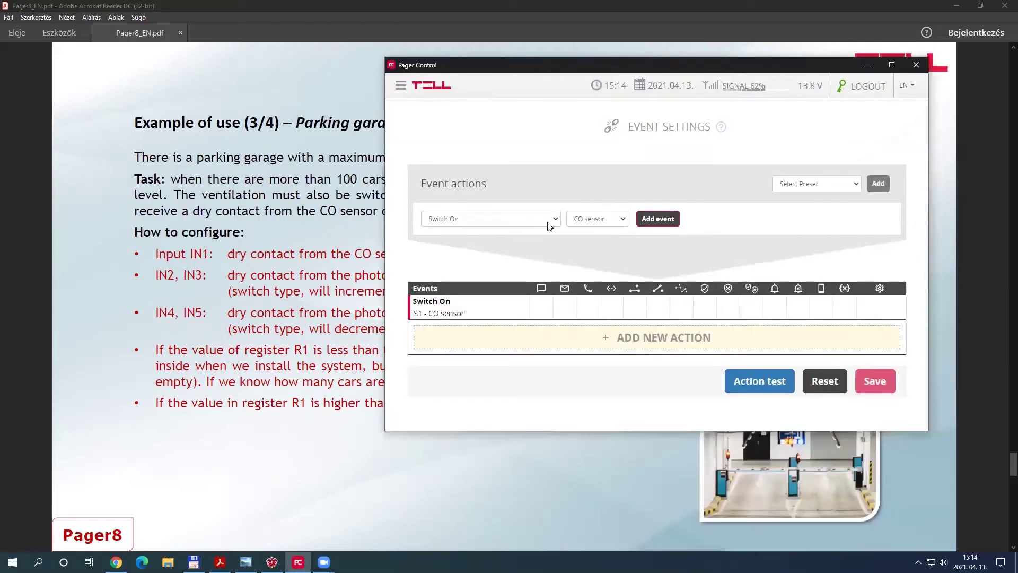
pyautogui.click(475, 347)
pyautogui.click(536, 340)
pyautogui.moveTo(564, 379); pyautogui.dragTo(564, 389)
pyautogui.click(502, 437)
# Step: Add a Relay close action for the Lights output to the CO sensor event and save the event settings
pyautogui.click(557, 359)
pyautogui.click(564, 359)
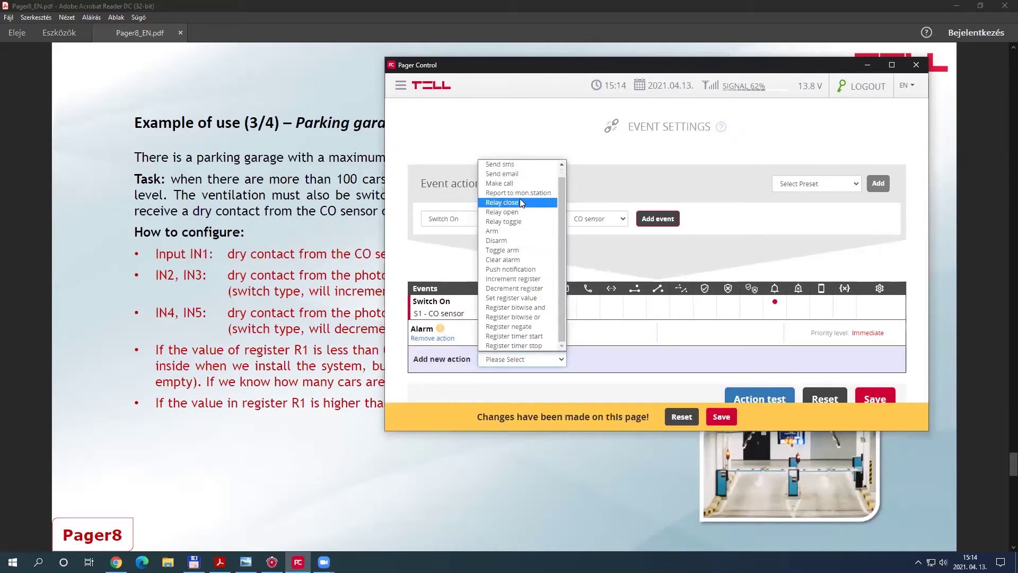
pyautogui.click(520, 202)
pyautogui.click(586, 358)
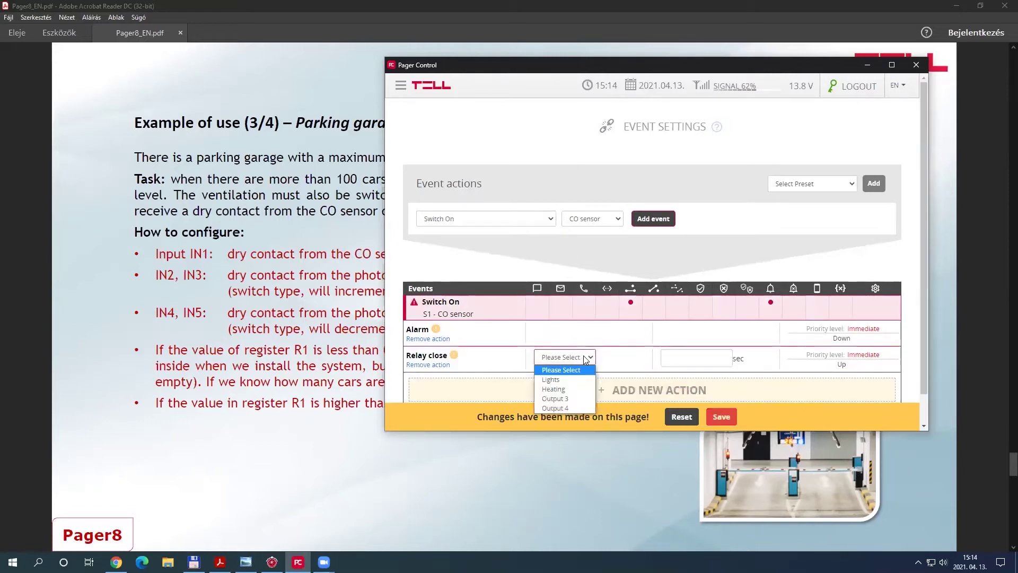
pyautogui.click(567, 380)
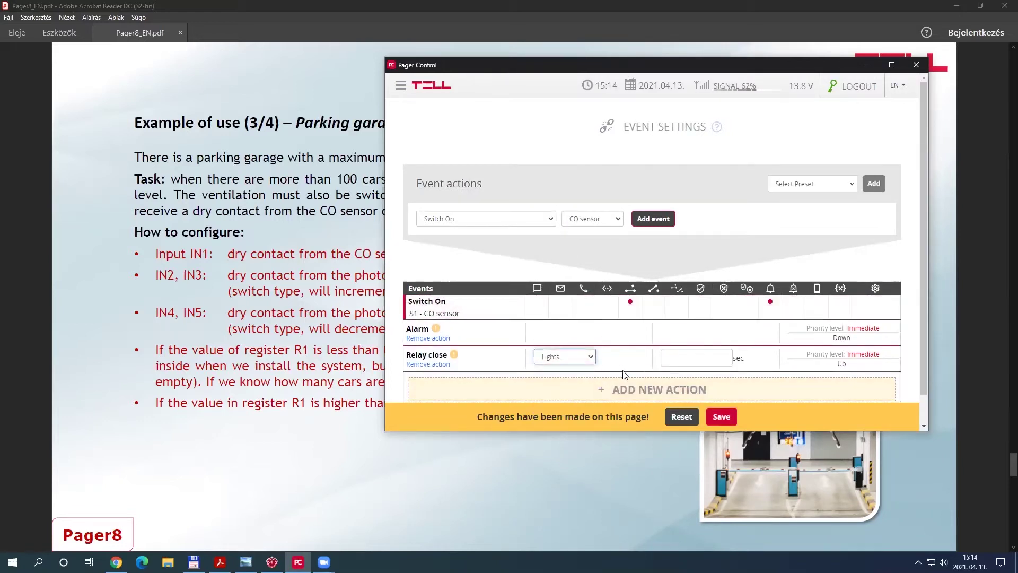
pyautogui.click(720, 417)
pyautogui.click(837, 162)
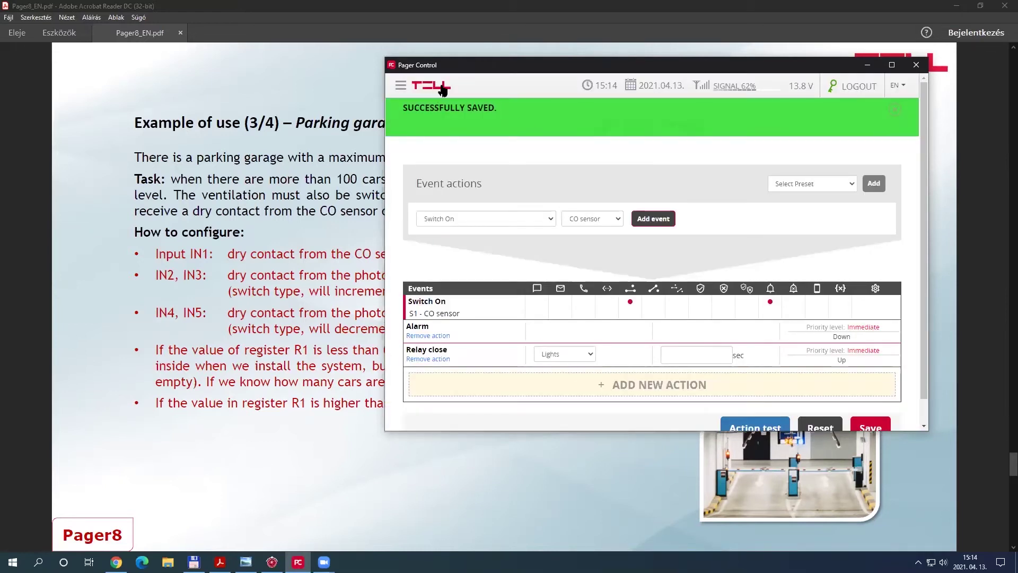
# Step: Rename relay output R1 as "Ventilation" in the output settings
pyautogui.click(428, 85)
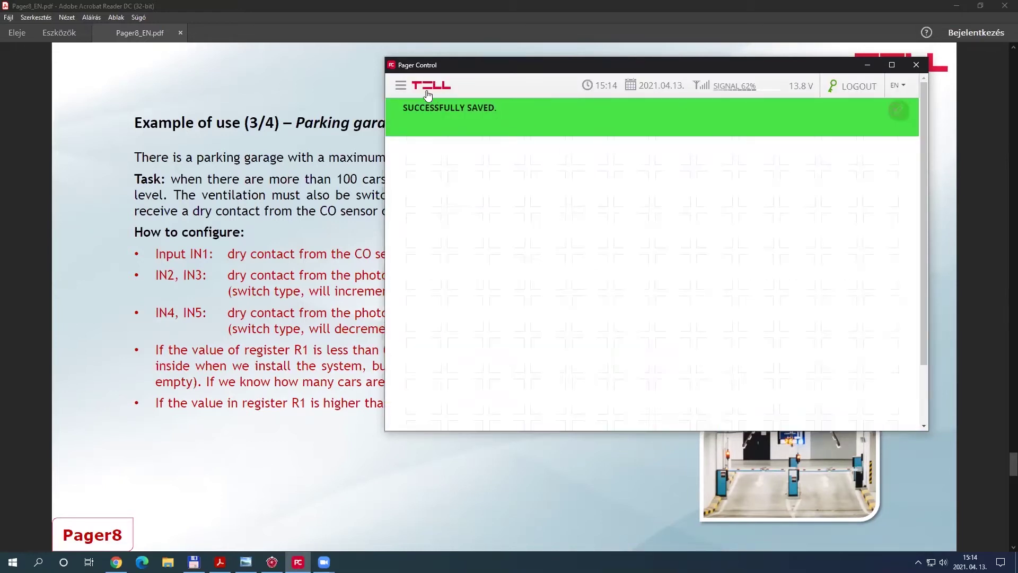
pyautogui.click(839, 358)
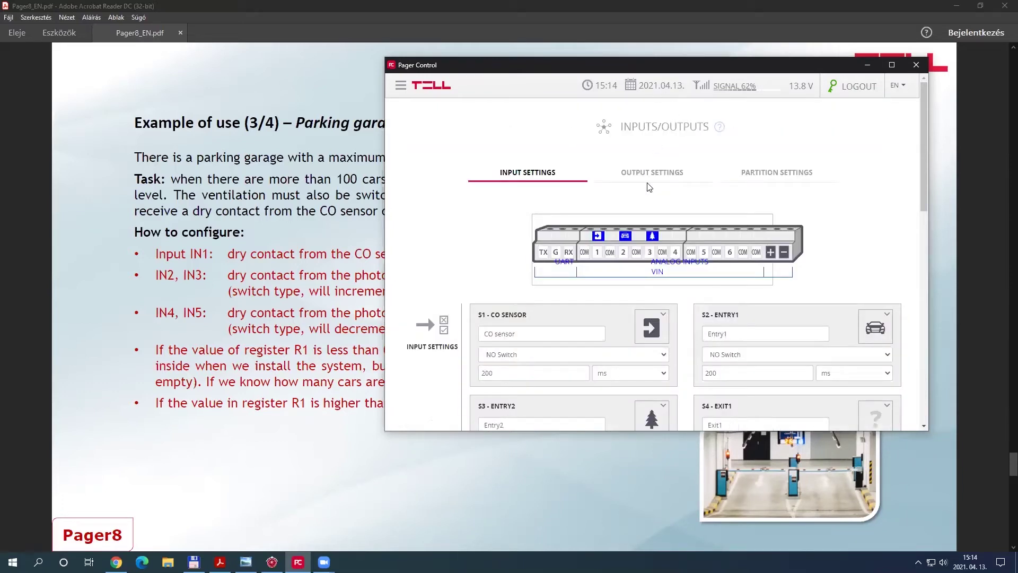
pyautogui.click(649, 177)
pyautogui.scroll(-2, 509, 323)
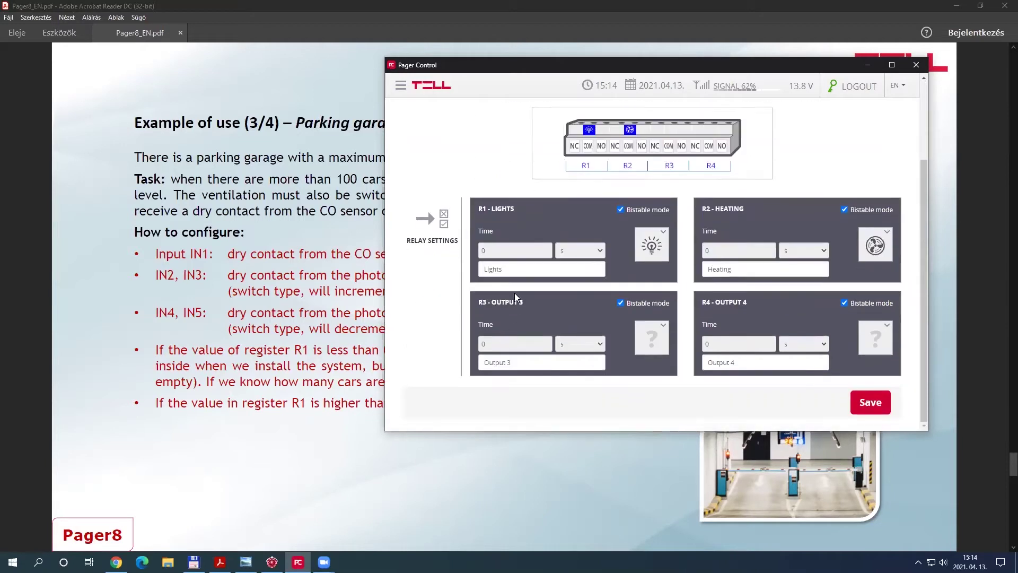
pyautogui.doubleClick(513, 269)
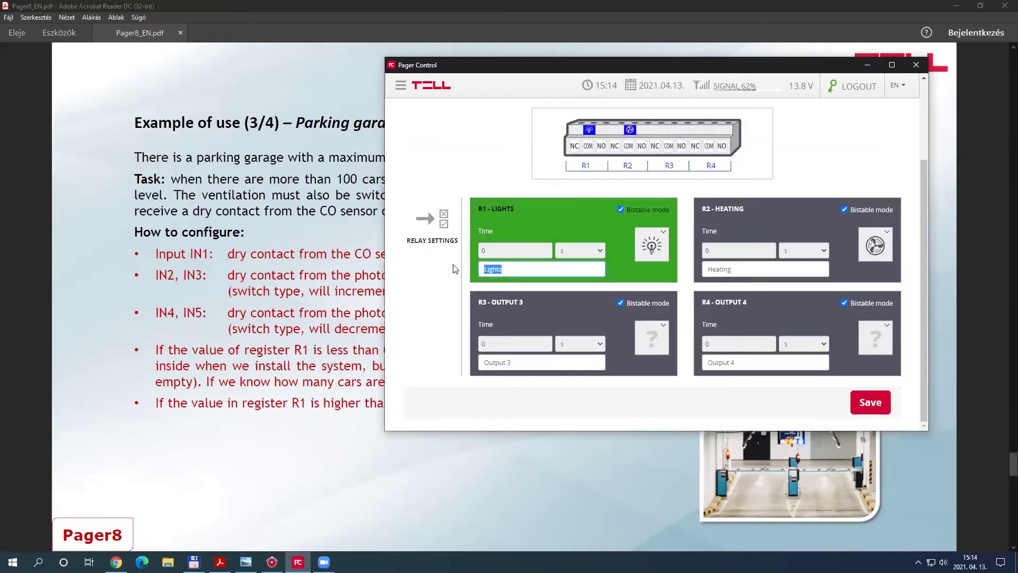
pyautogui.write('Ventilation')
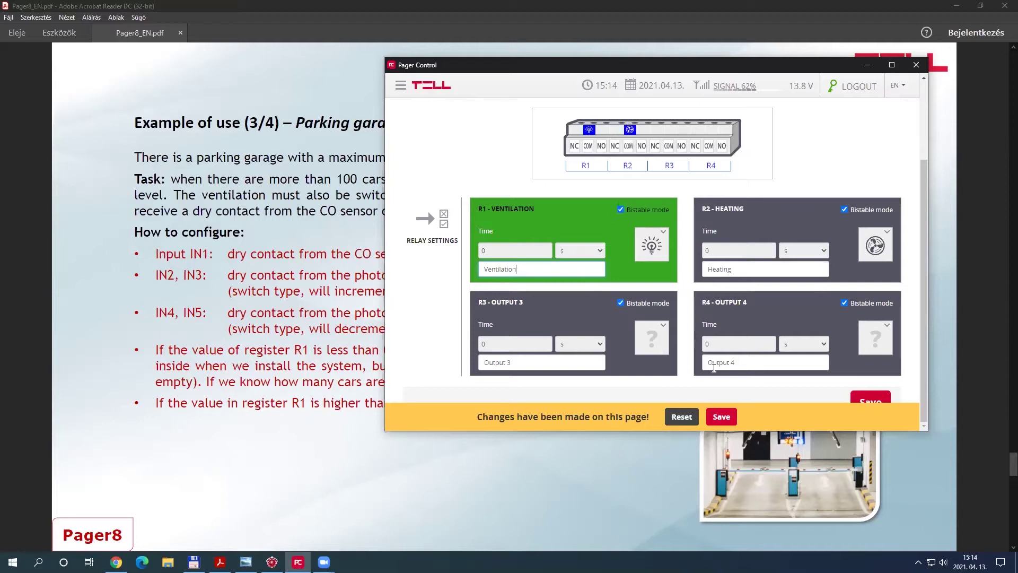
# Step: Save the output settings and open the action list of the CO sensor's Switch On event in the event settings
pyautogui.click(720, 418)
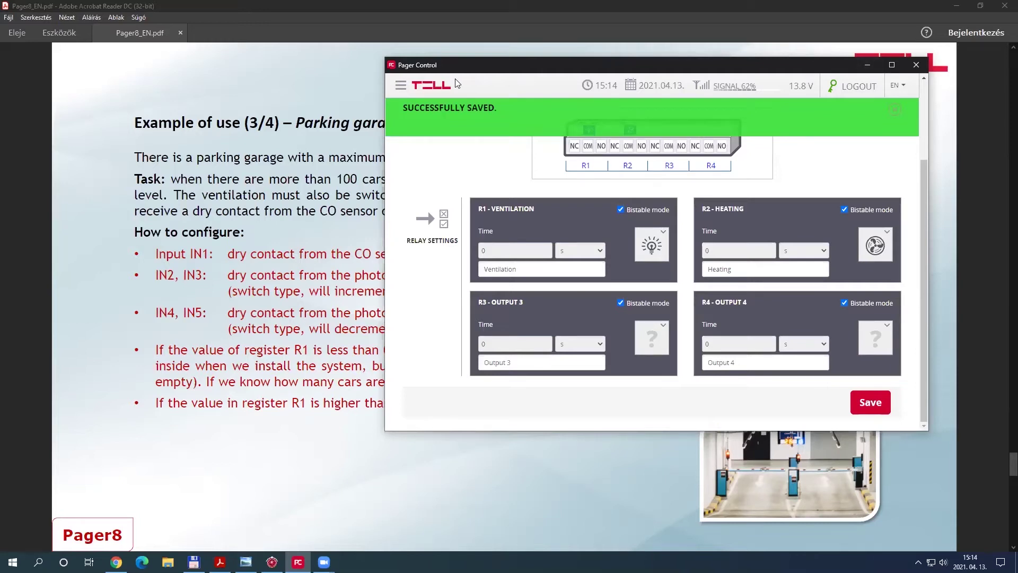
pyautogui.click(441, 86)
pyautogui.click(709, 348)
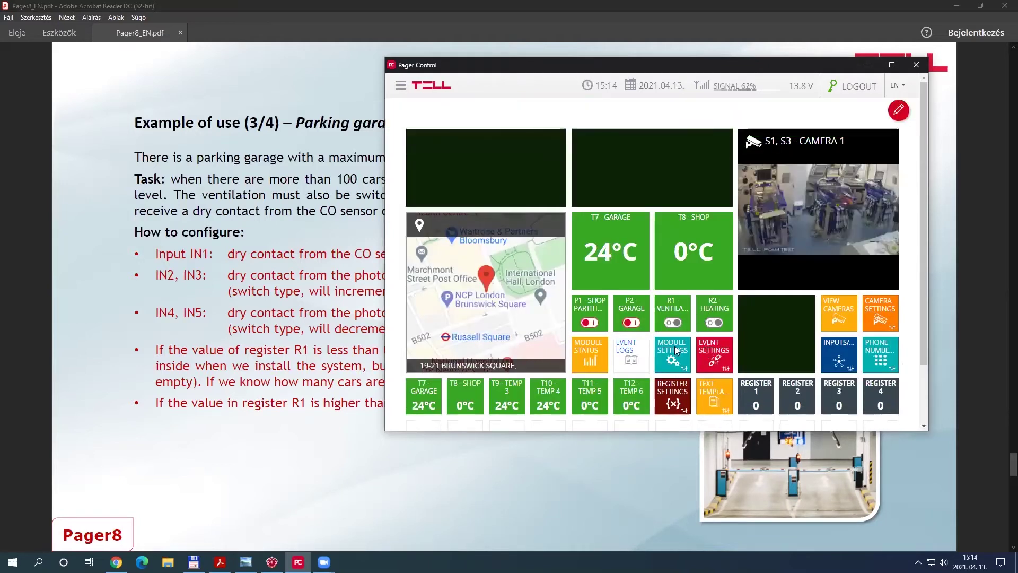
pyautogui.click(530, 314)
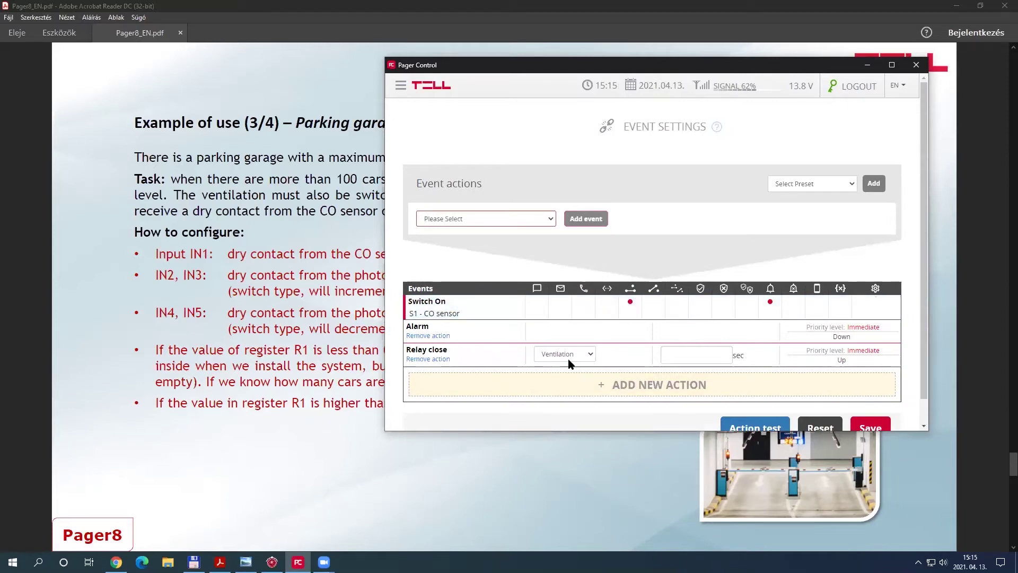
# Step: Set the Ventilation relay close time to 3600 seconds in the CO sensor event and save the event settings
pyautogui.click(678, 356)
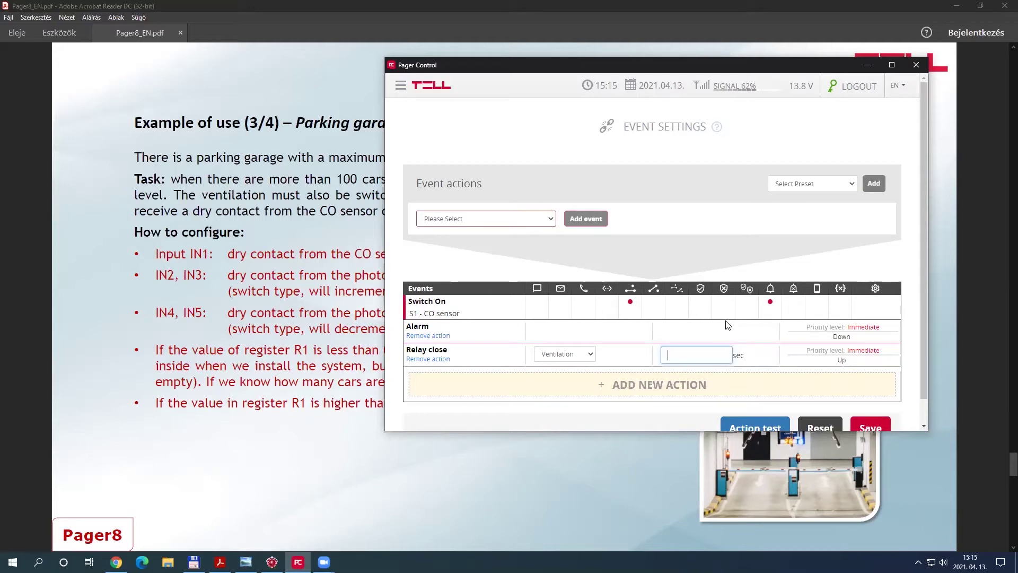
pyautogui.write('3600')
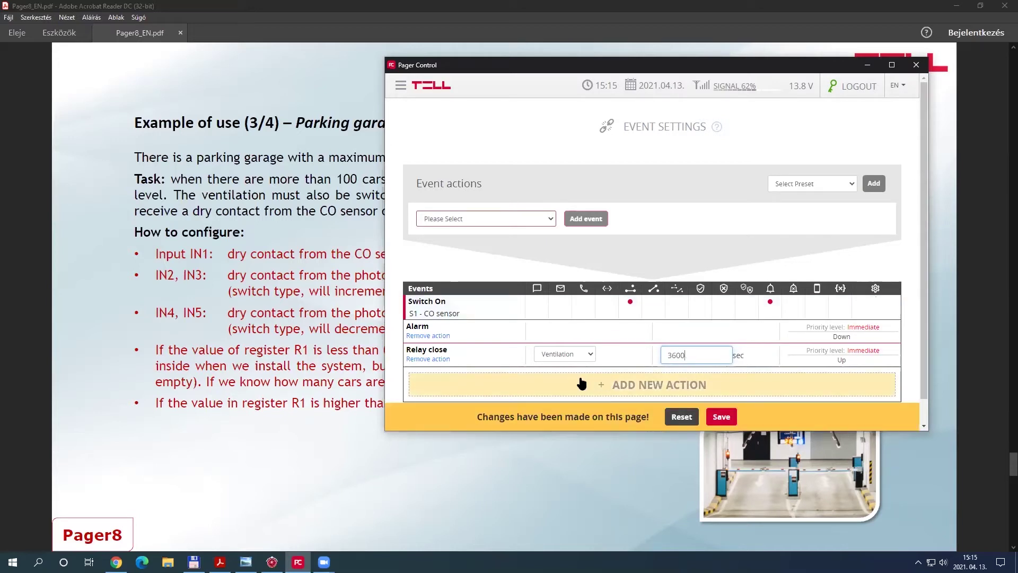
pyautogui.click(704, 236)
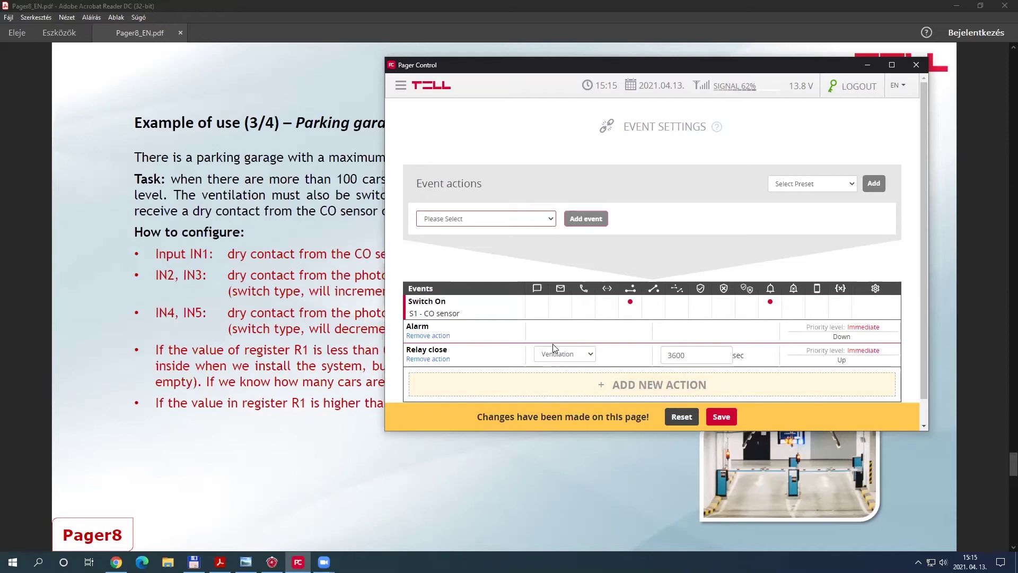
pyautogui.scroll(-1, 553, 347)
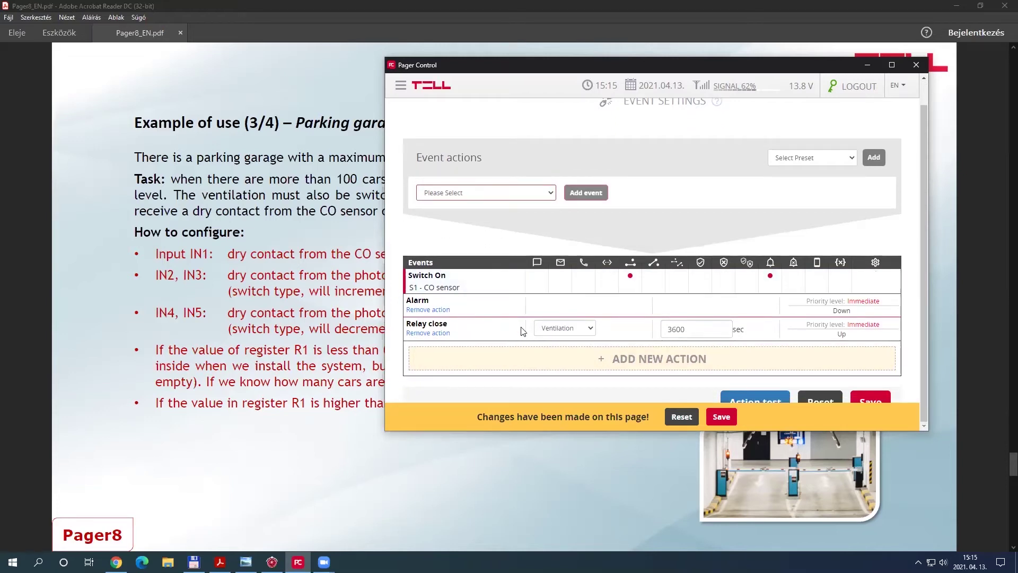
pyautogui.click(721, 416)
pyautogui.click(843, 162)
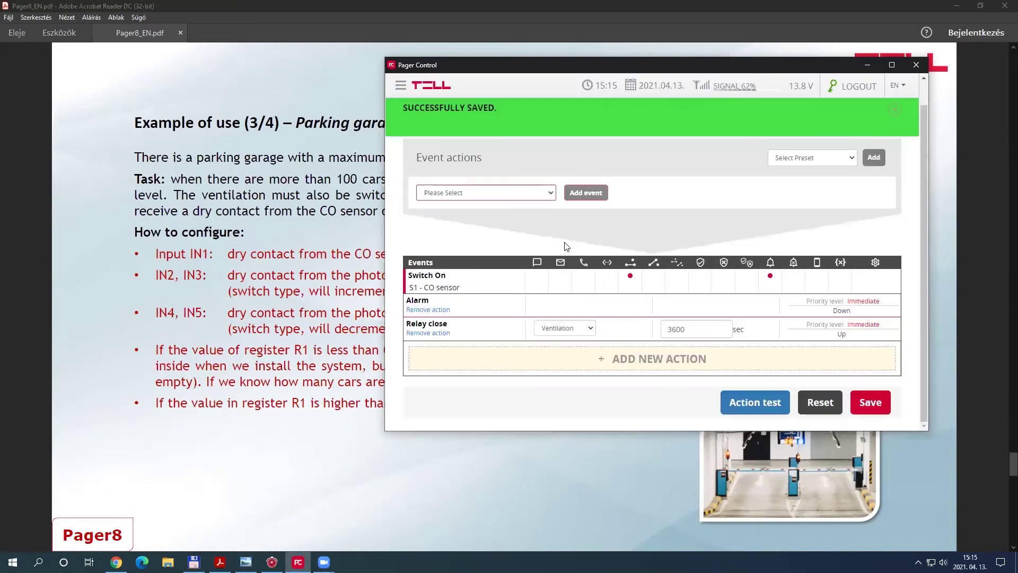
pyautogui.click(467, 285)
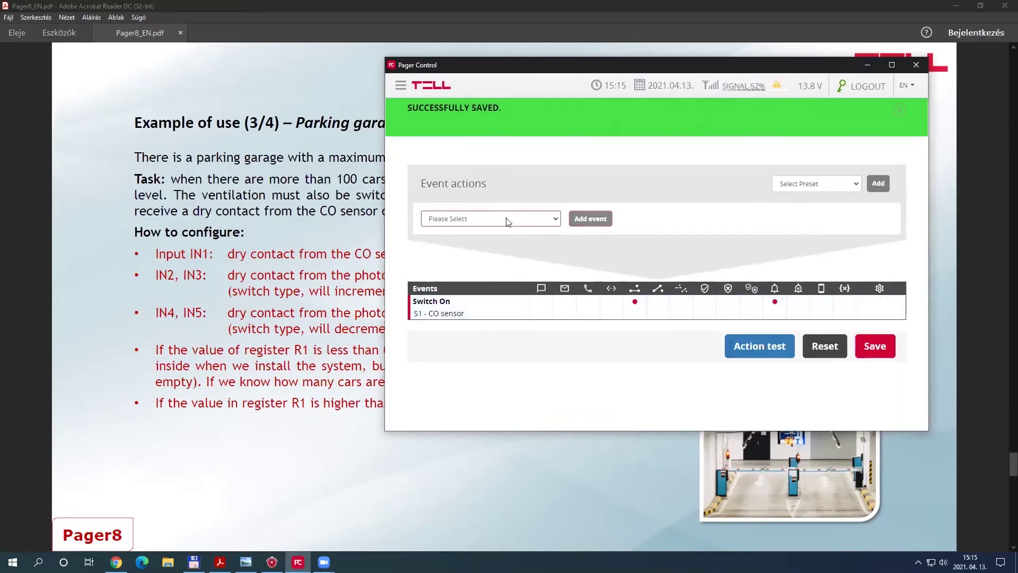
# Step: Add Switch On events for the Entry1 and Entry2 inputs in the event settings
pyautogui.click(555, 218)
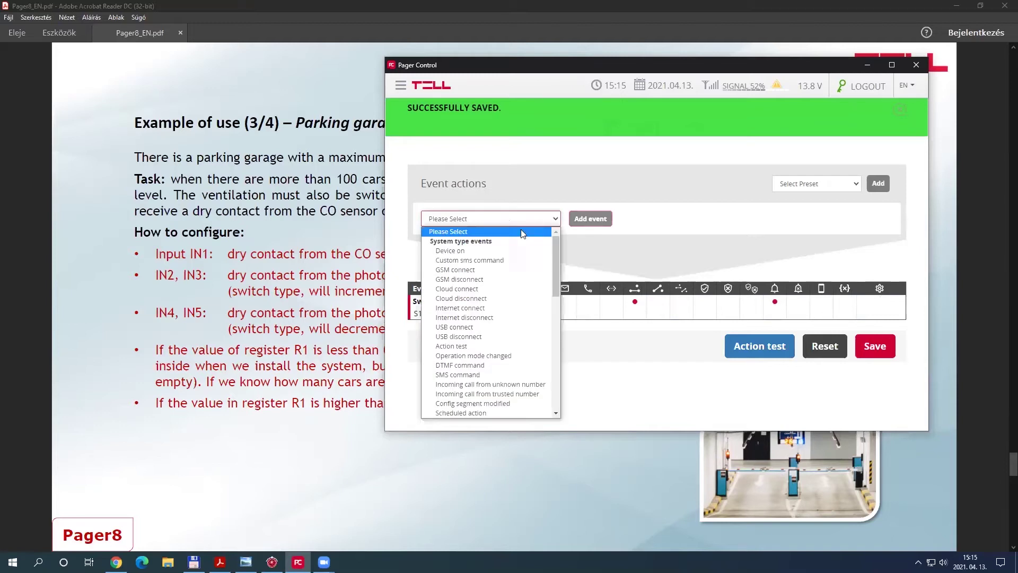
pyautogui.scroll(-5, 475, 292)
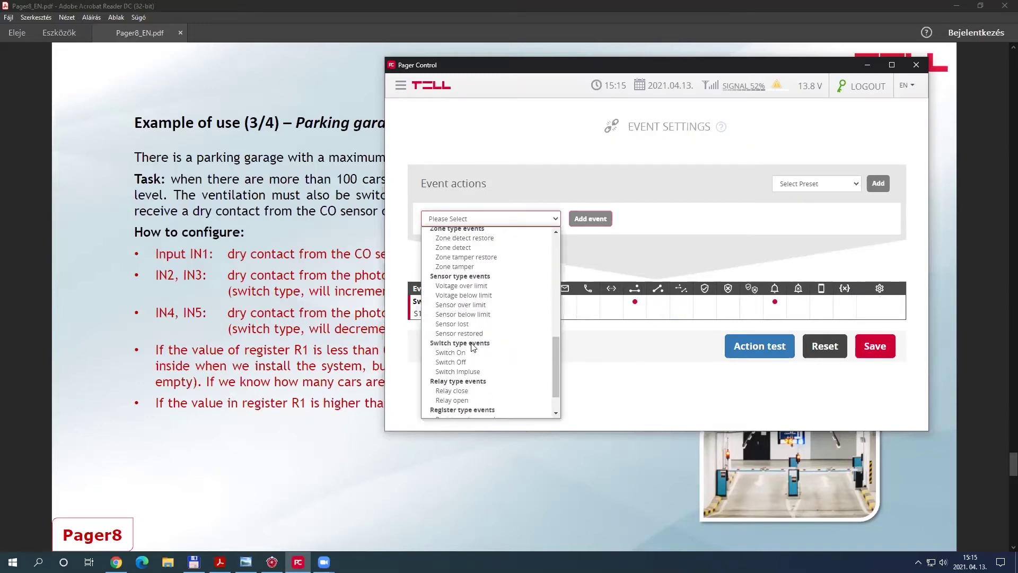
pyautogui.click(476, 350)
pyautogui.click(597, 220)
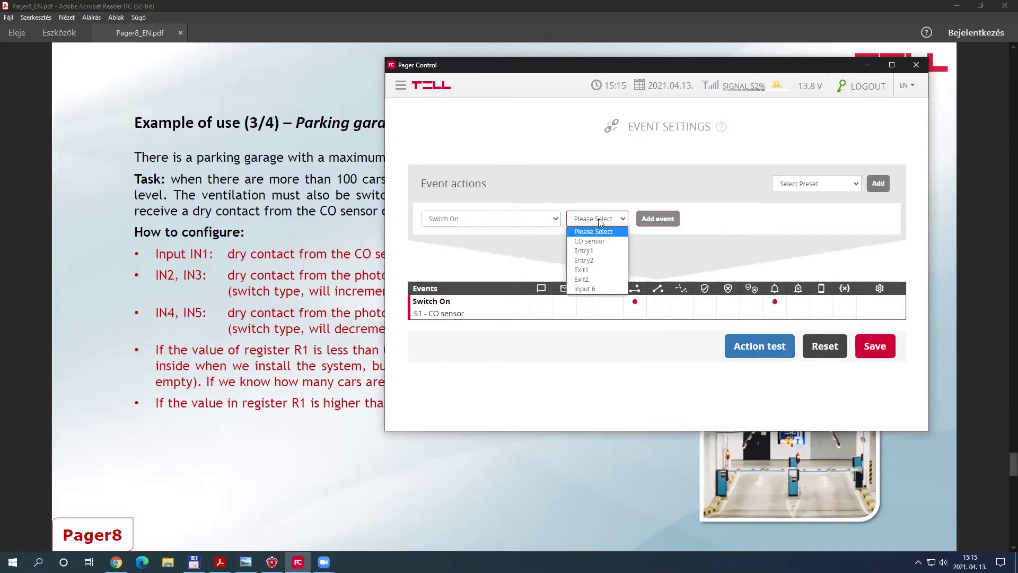
pyautogui.click(596, 251)
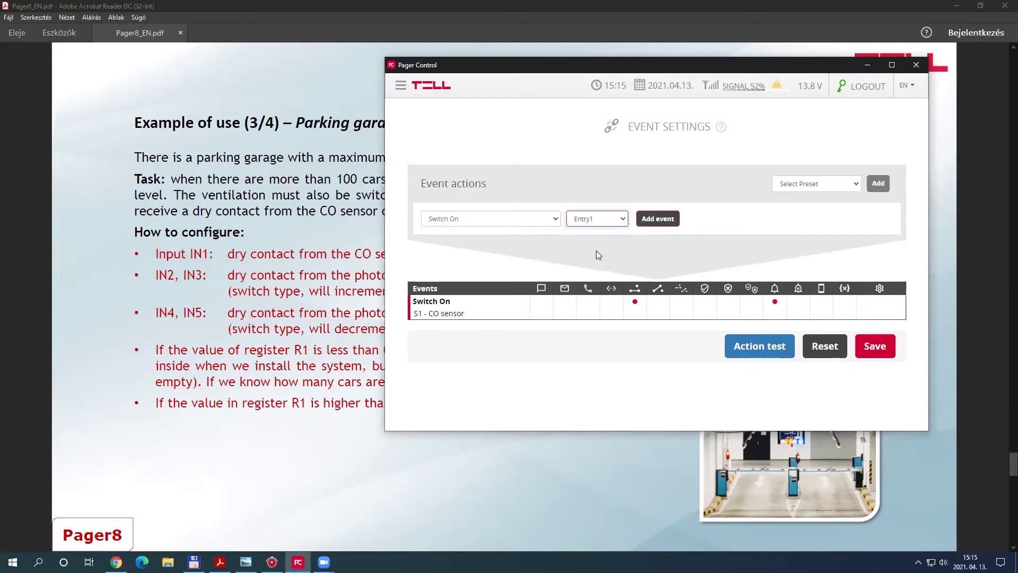
pyautogui.click(658, 219)
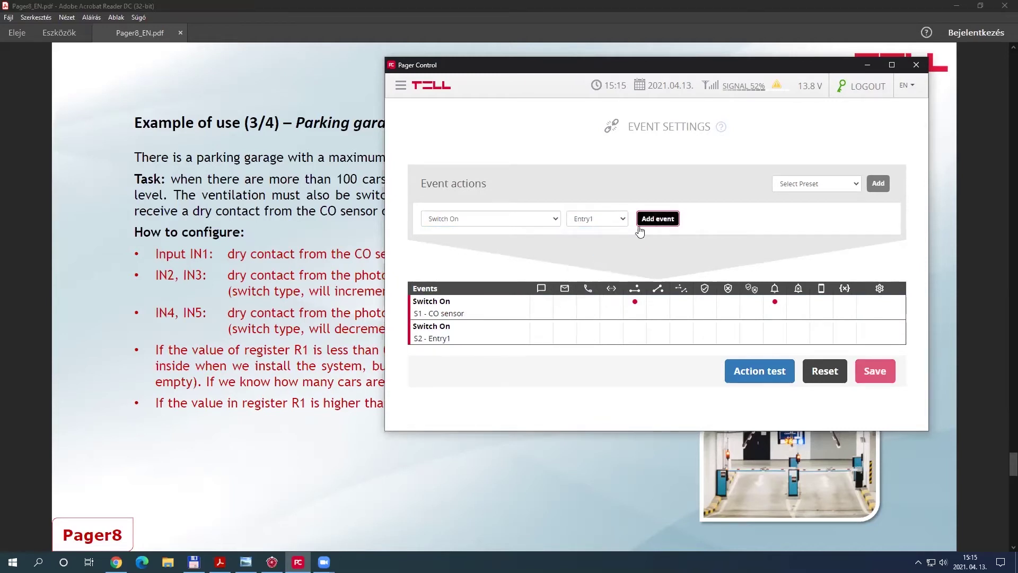
pyautogui.click(612, 220)
pyautogui.click(595, 259)
pyautogui.click(656, 219)
# Step: Add Switch On events for the Exit1 and Exit2 inputs
pyautogui.click(603, 223)
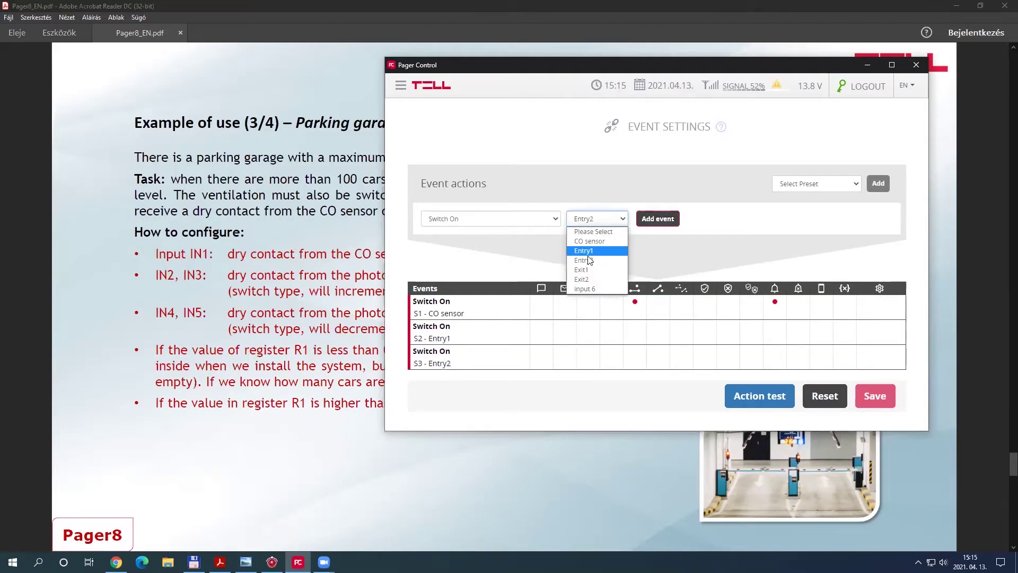
pyautogui.click(594, 271)
pyautogui.click(657, 218)
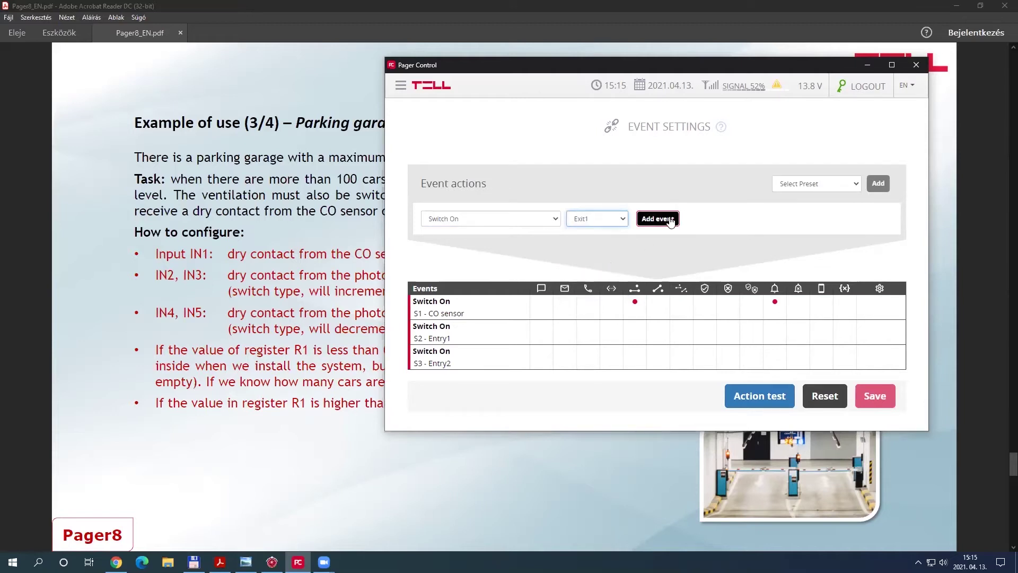
pyautogui.click(592, 219)
pyautogui.click(587, 277)
pyautogui.click(656, 221)
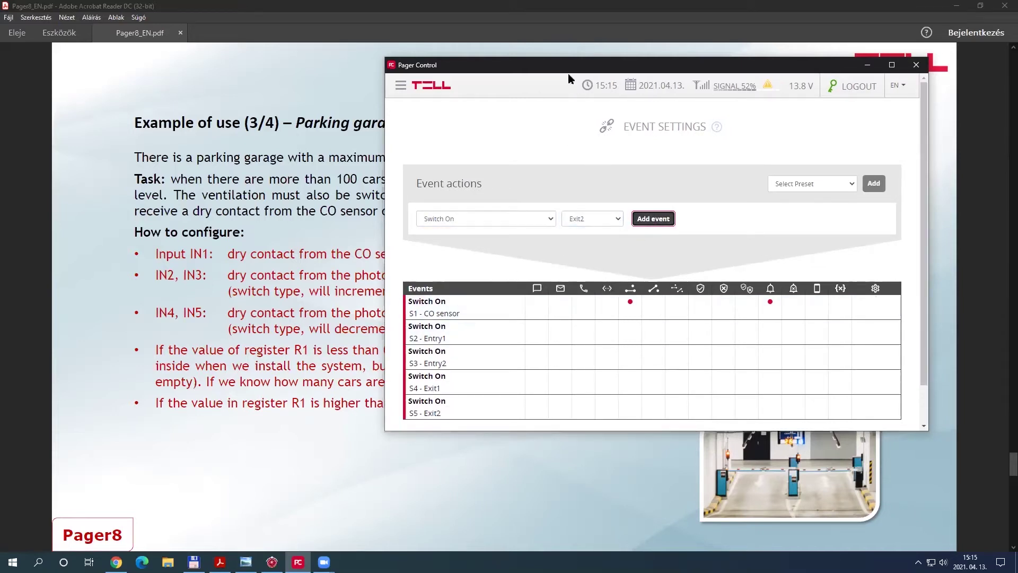
# Step: Check the task description in the PDF and add an Increment register action to the Entry1 Switch On event
pyautogui.moveTo(566, 65); pyautogui.dragTo(538, 372)
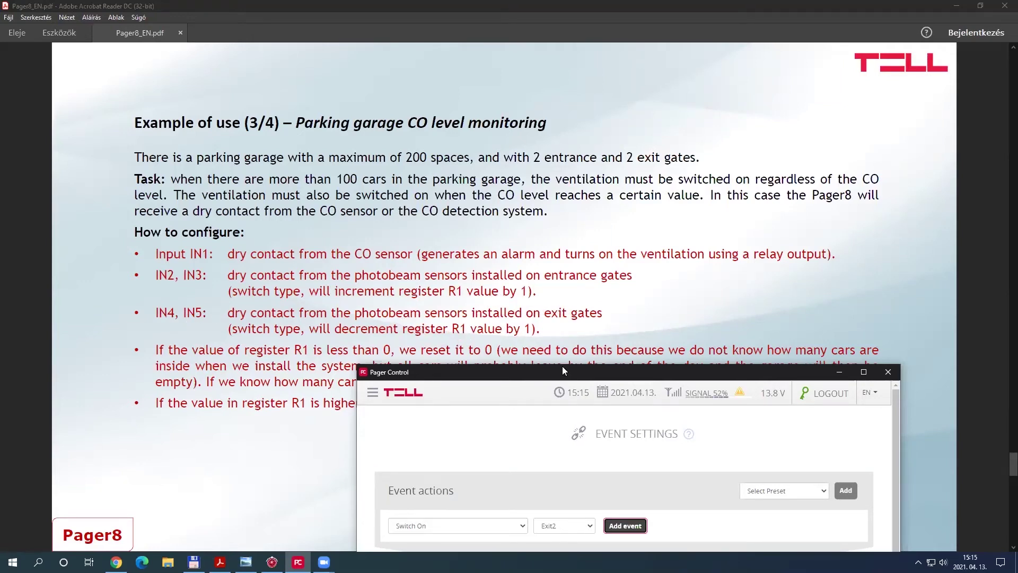
pyautogui.moveTo(563, 370); pyautogui.dragTo(650, 93)
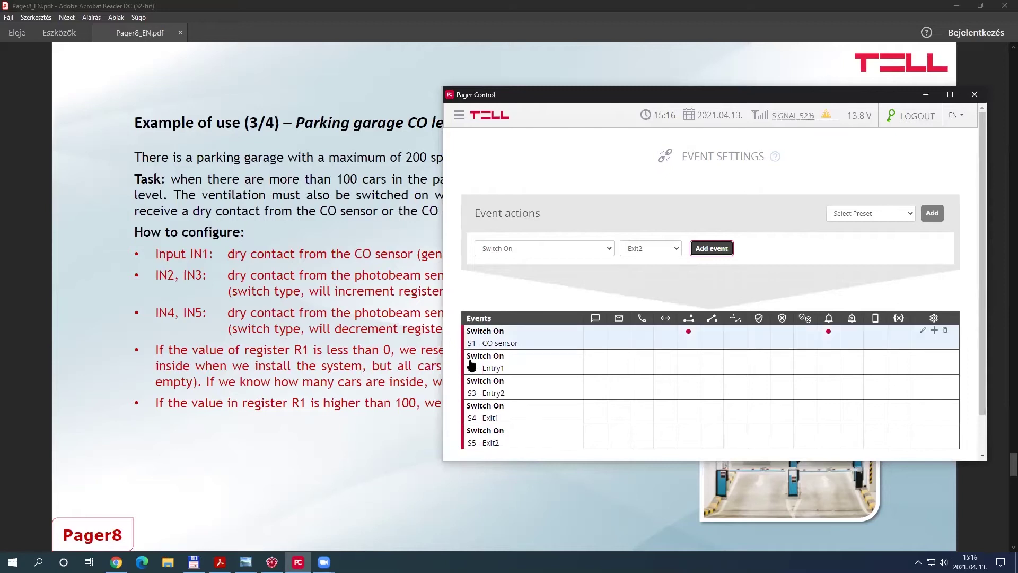
pyautogui.click(530, 366)
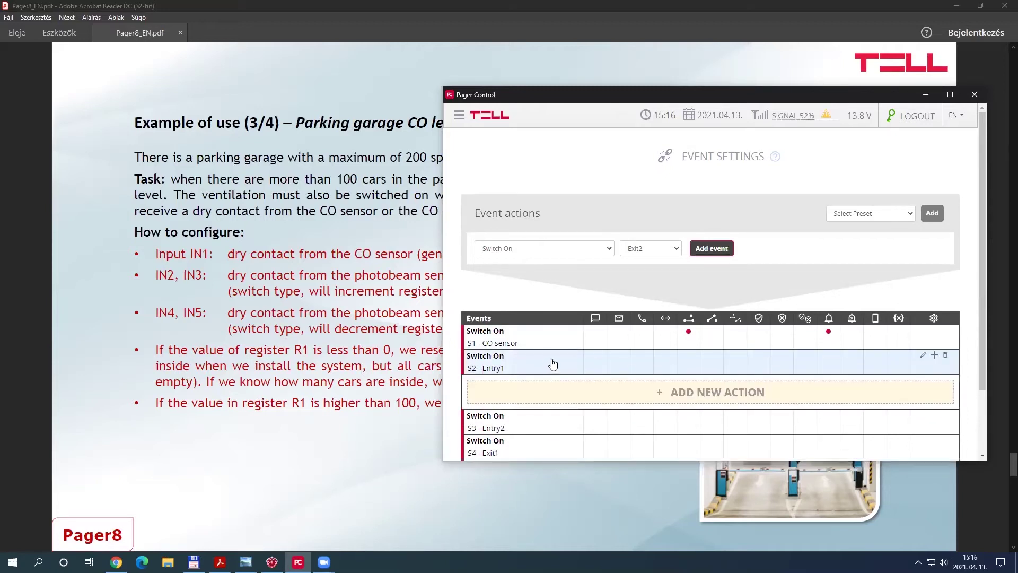
pyautogui.click(583, 390)
pyautogui.click(583, 388)
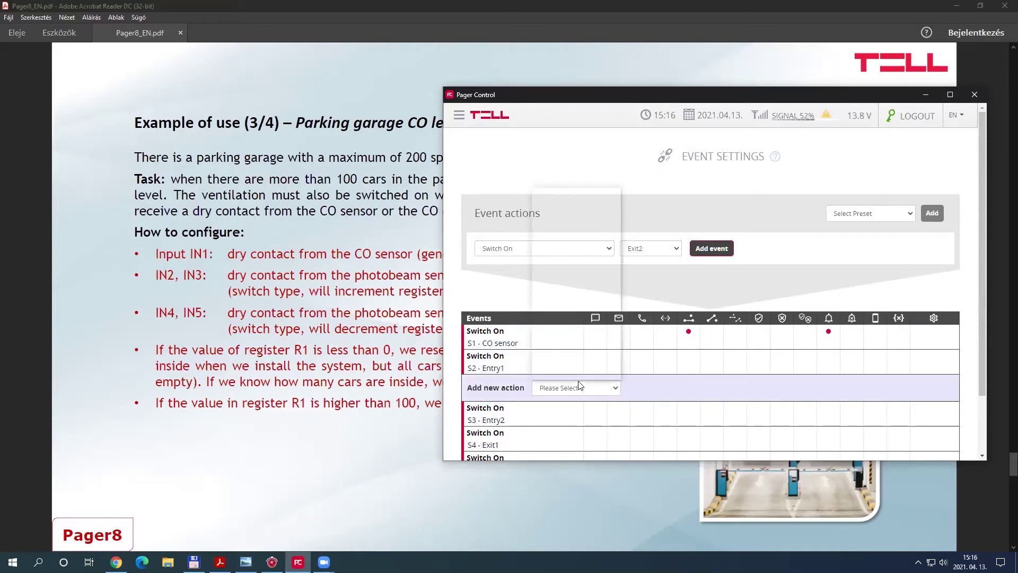
pyautogui.scroll(-1, 571, 345)
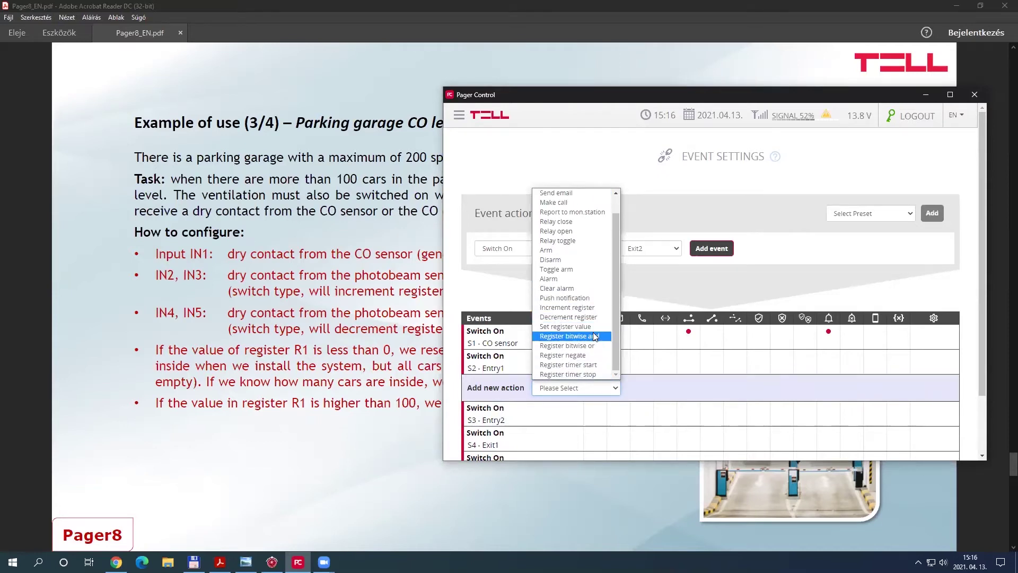
pyautogui.click(588, 308)
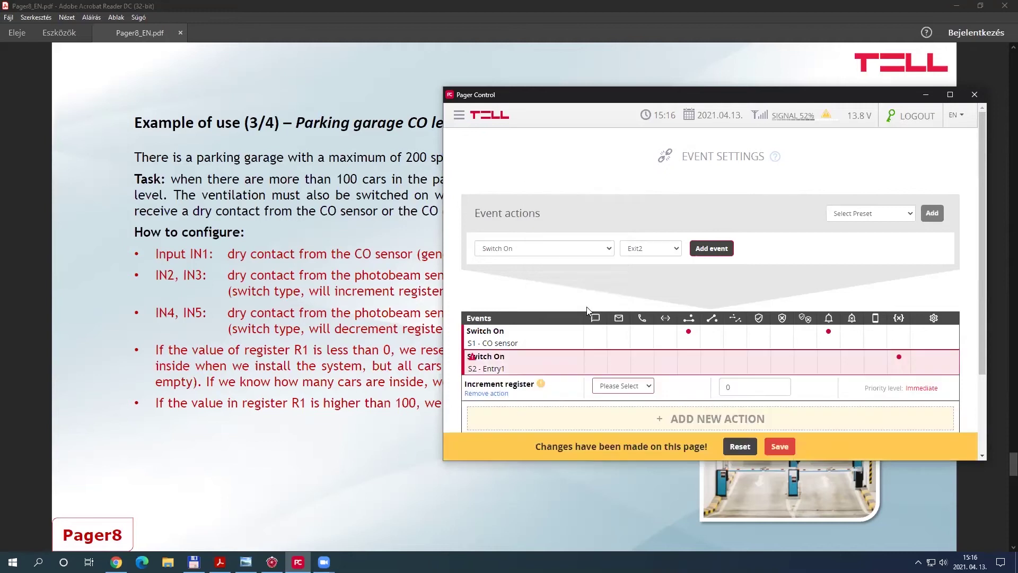
# Step: Set the Entry1 increment action to Register 1 with a value of 1 and collapse the event
pyautogui.click(618, 389)
pyautogui.click(622, 410)
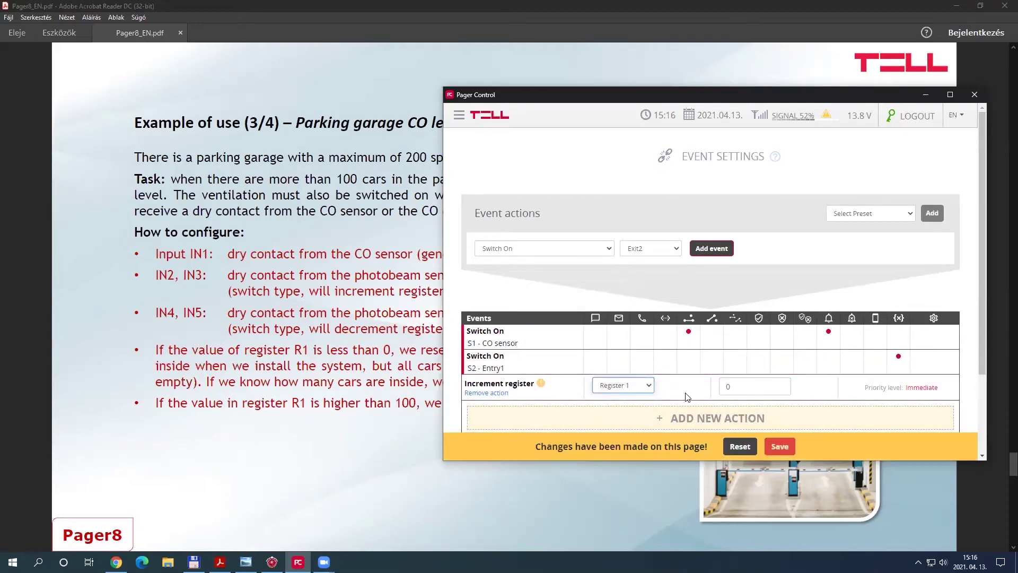
pyautogui.click(733, 387)
pyautogui.write('1')
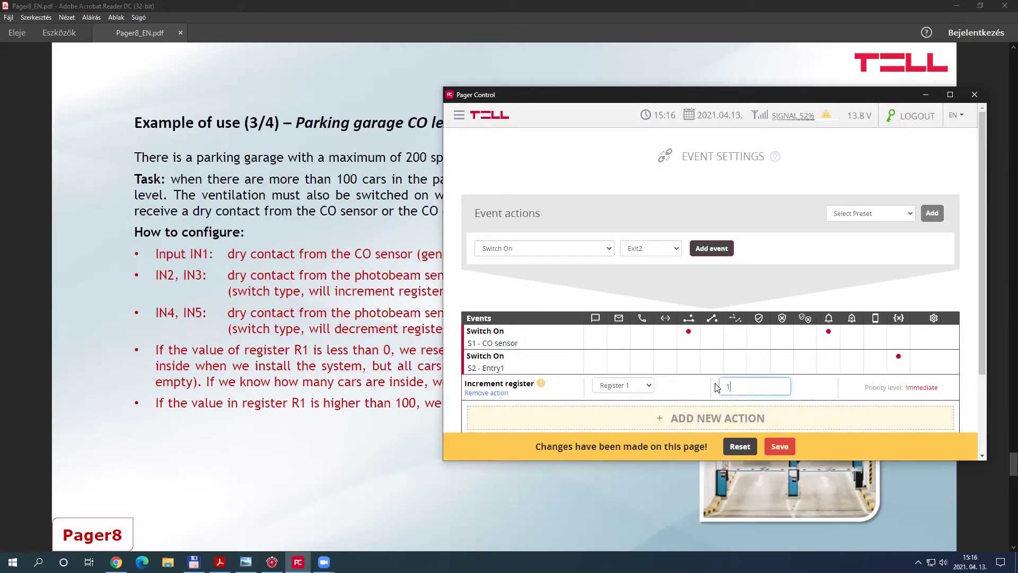
pyautogui.scroll(-2, 541, 354)
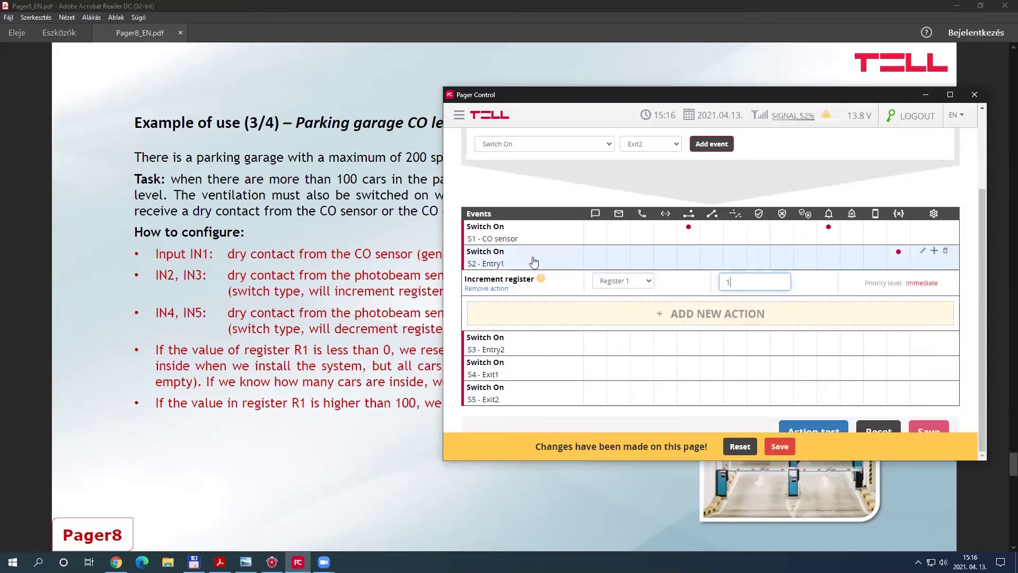
pyautogui.click(533, 259)
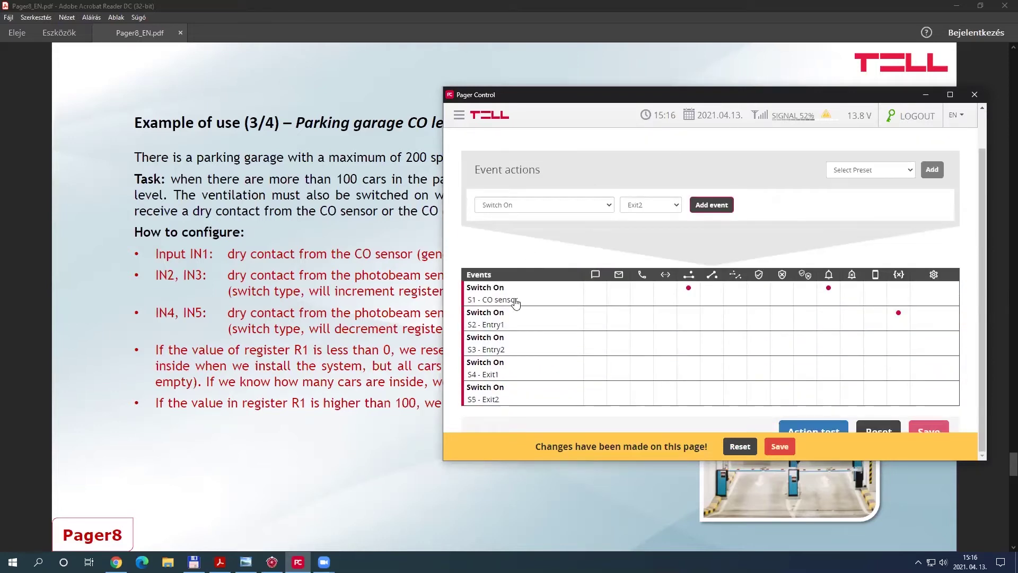
# Step: Add an Increment register action for Register 1 with a value of 1 to the Entry2 Switch On event
pyautogui.click(517, 348)
pyautogui.click(526, 339)
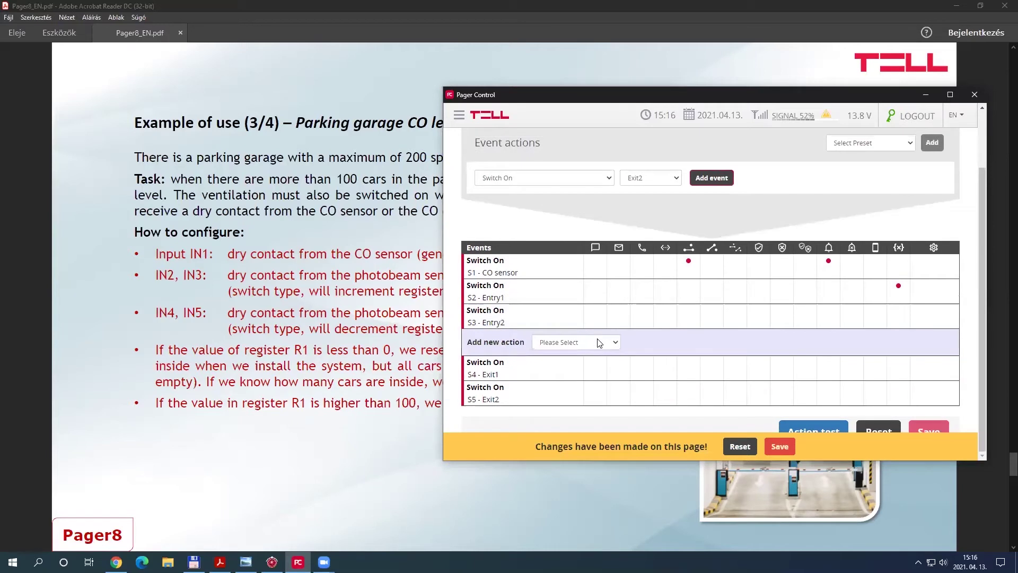
pyautogui.click(580, 343)
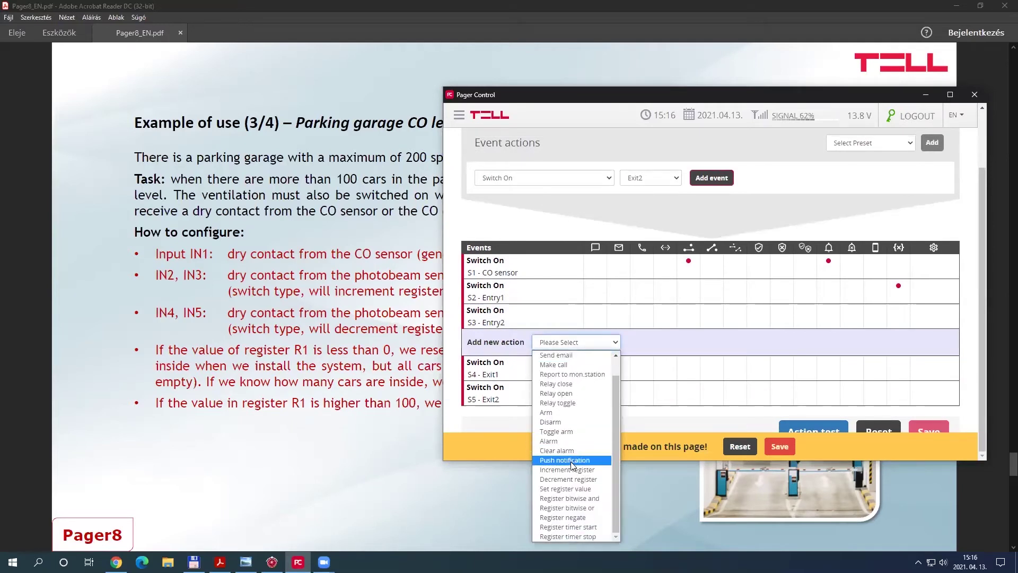
pyautogui.click(568, 469)
pyautogui.click(637, 348)
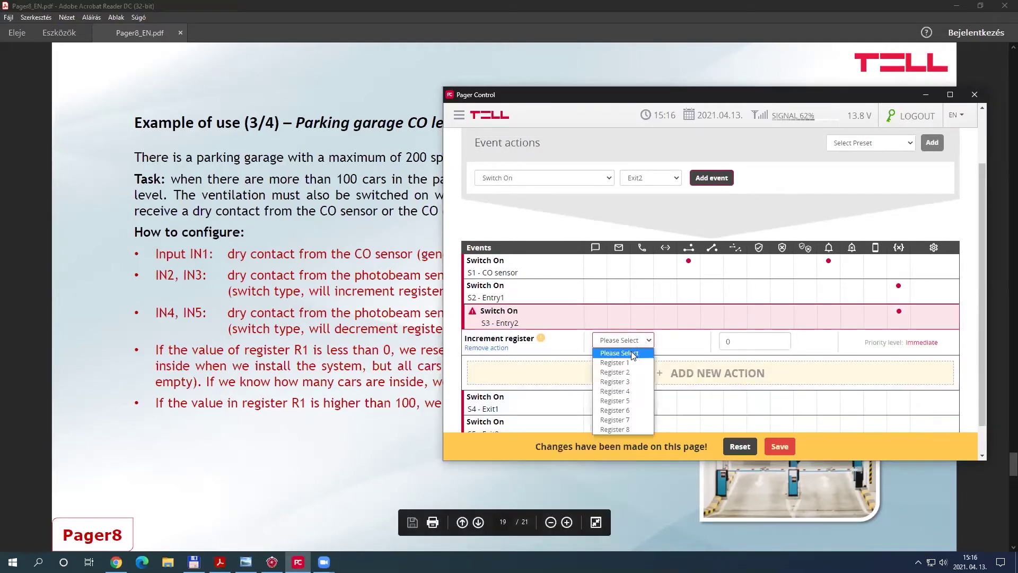
pyautogui.click(628, 361)
pyautogui.press('Tab')
pyautogui.write('1')
pyautogui.click(529, 349)
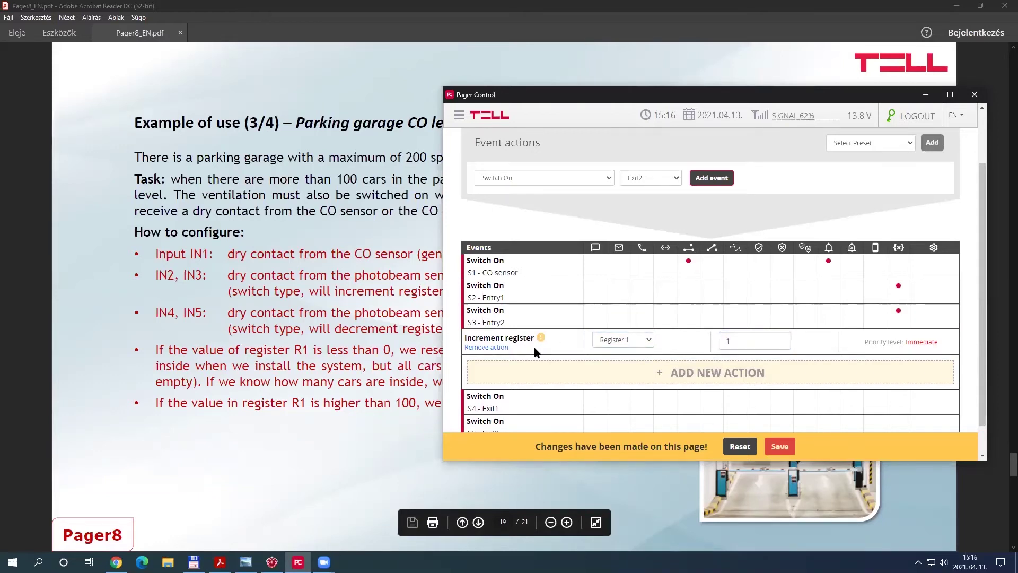
pyautogui.click(525, 318)
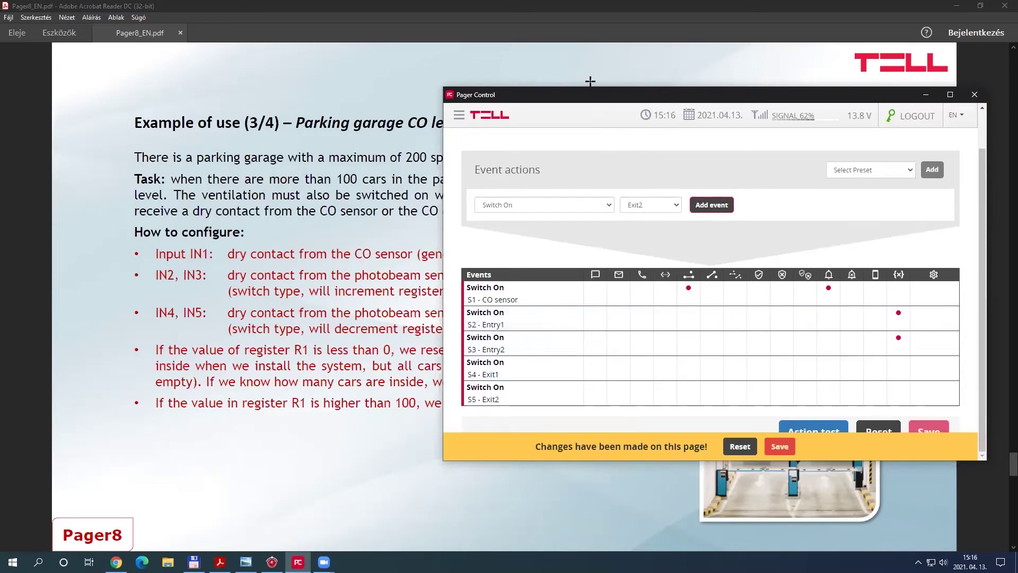
# Step: Add a Decrement register action for Register 1 with a value of 1 to the Exit1 Switch On event
pyautogui.moveTo(587, 88); pyautogui.dragTo(580, 11)
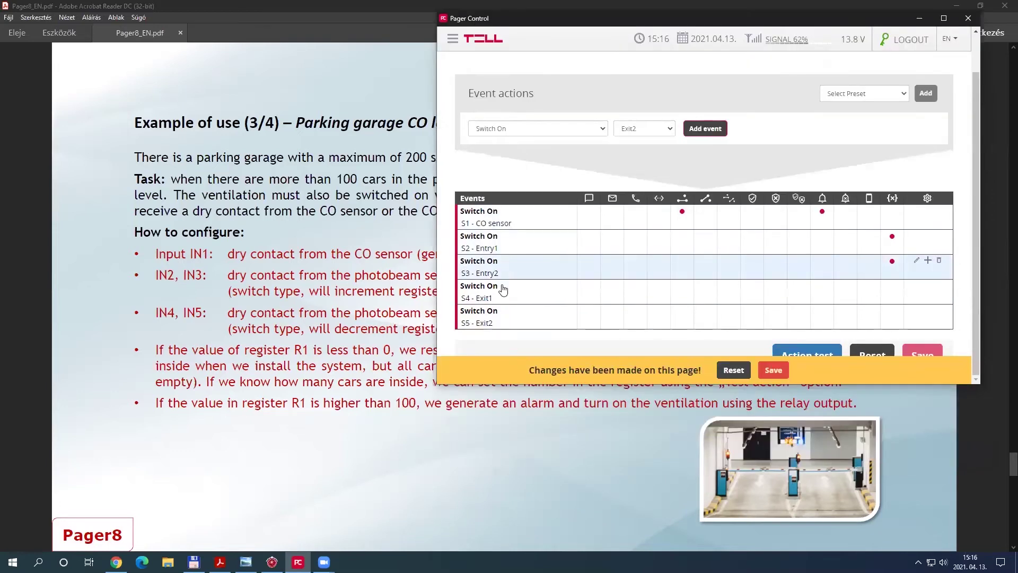
pyautogui.click(509, 295)
pyautogui.click(557, 287)
pyautogui.click(556, 286)
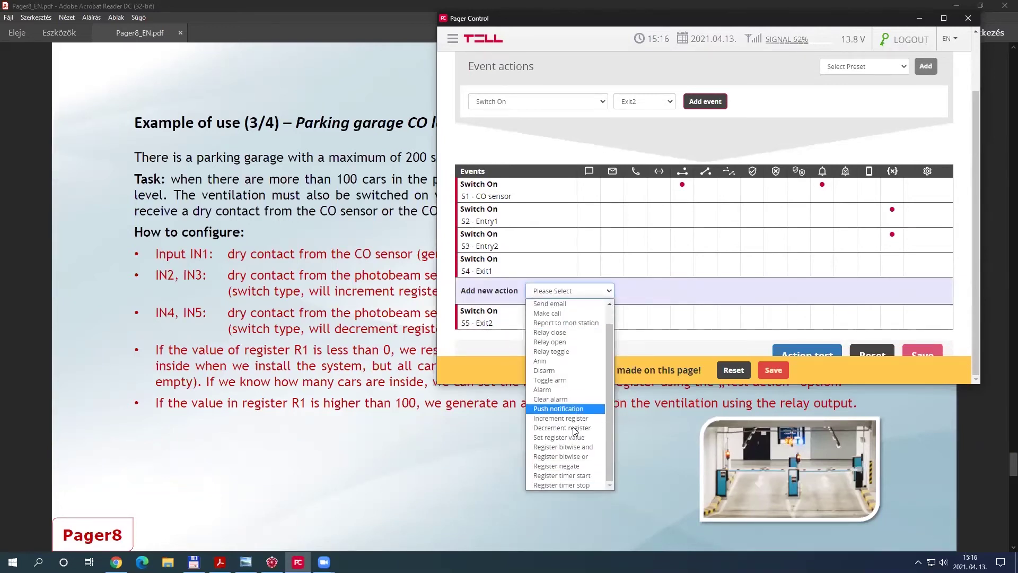
pyautogui.click(572, 427)
pyautogui.click(618, 289)
pyautogui.click(609, 312)
pyautogui.doubleClick(741, 288)
pyautogui.write('1')
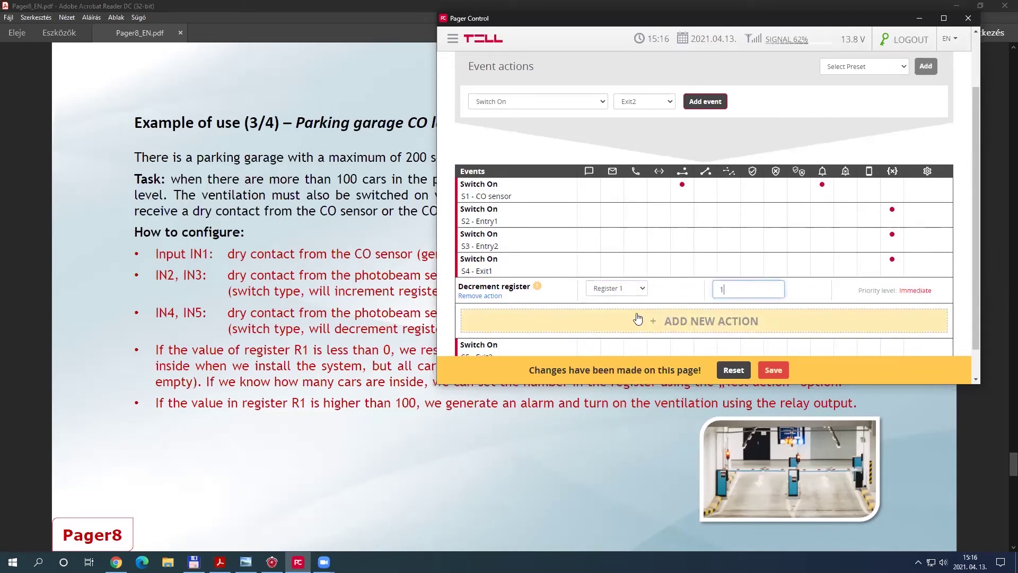
# Step: Add a Decrement register action for Register 1 with a value of 1 to the Exit2 Switch On event
pyautogui.click(518, 268)
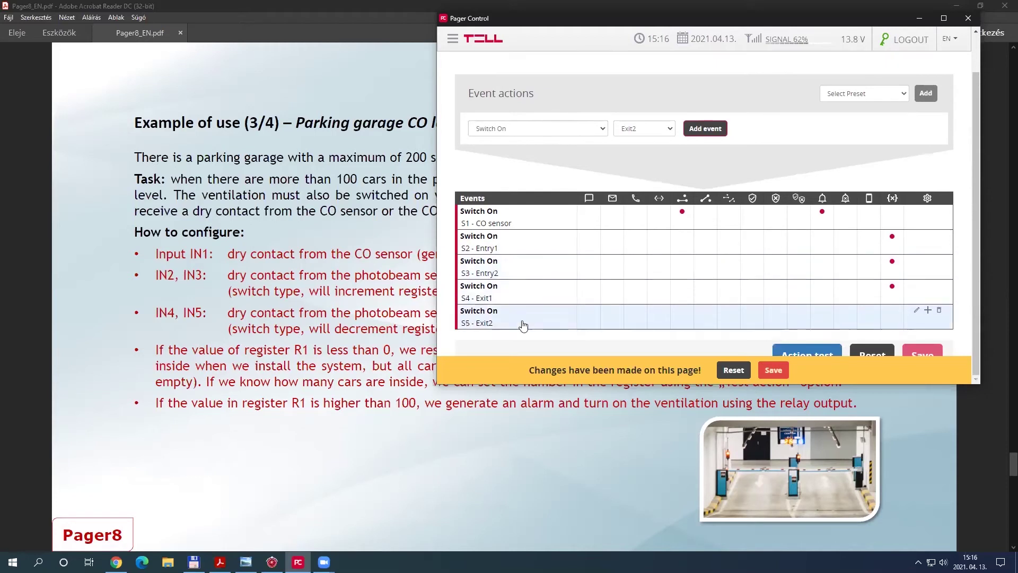
pyautogui.click(510, 324)
pyautogui.click(597, 325)
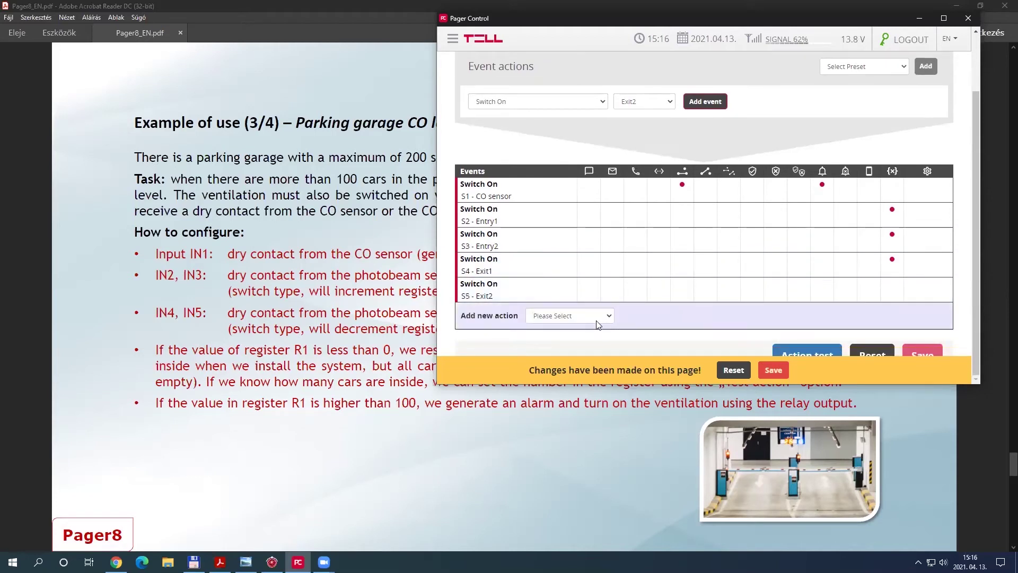
pyautogui.click(584, 315)
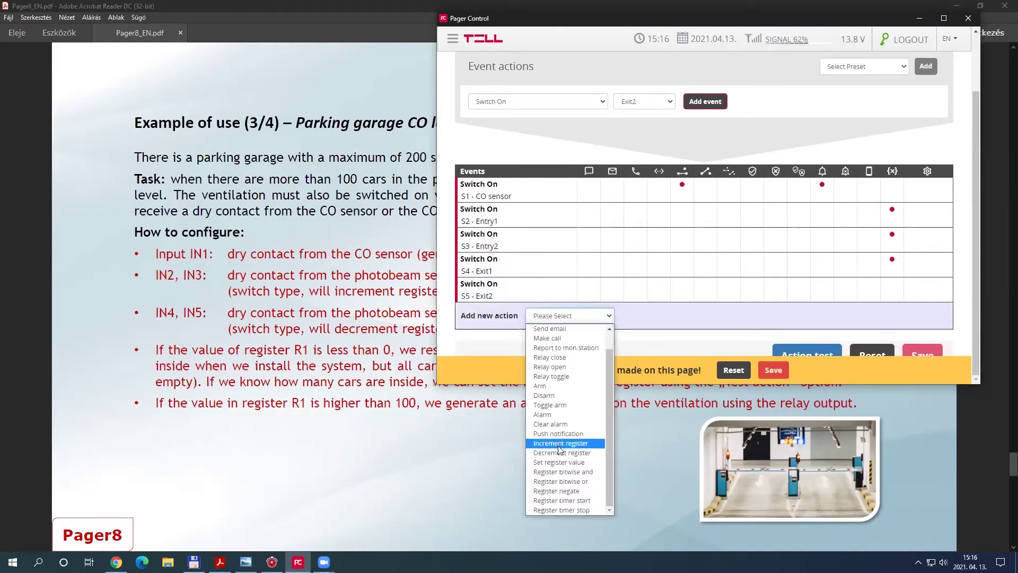
pyautogui.click(560, 452)
pyautogui.click(624, 316)
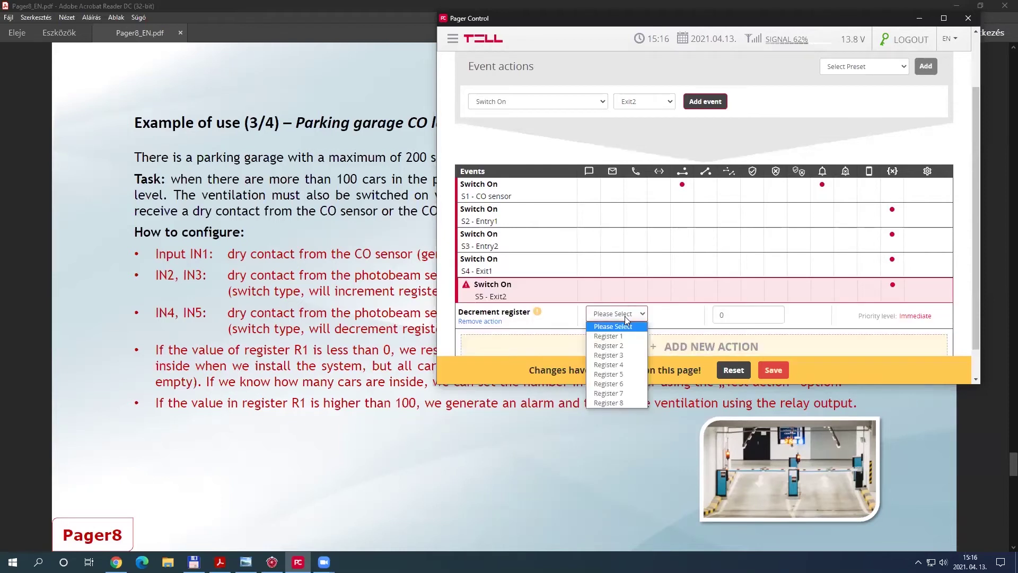
pyautogui.click(615, 336)
pyautogui.press('Tab')
pyautogui.write('1')
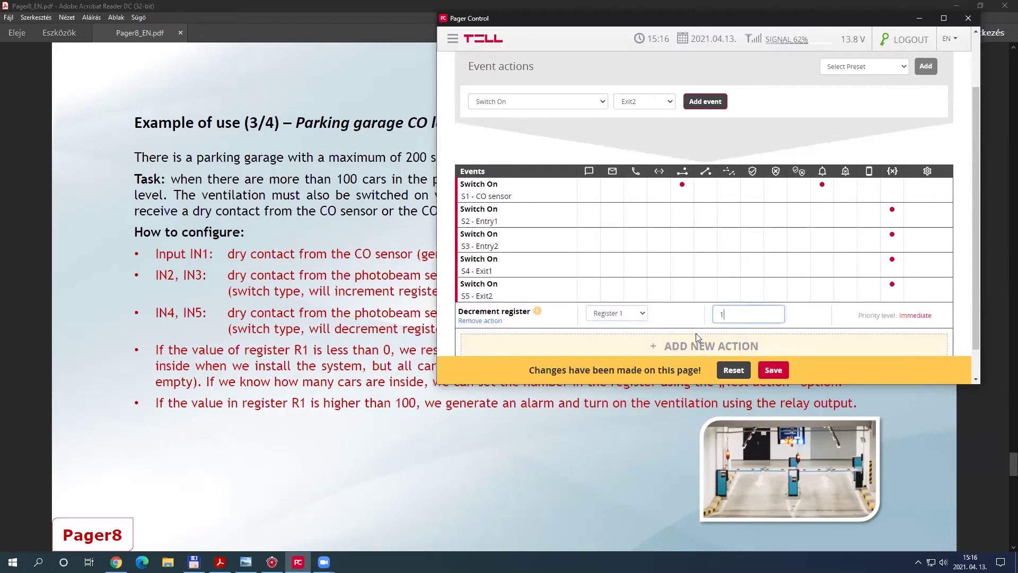
pyautogui.click(505, 291)
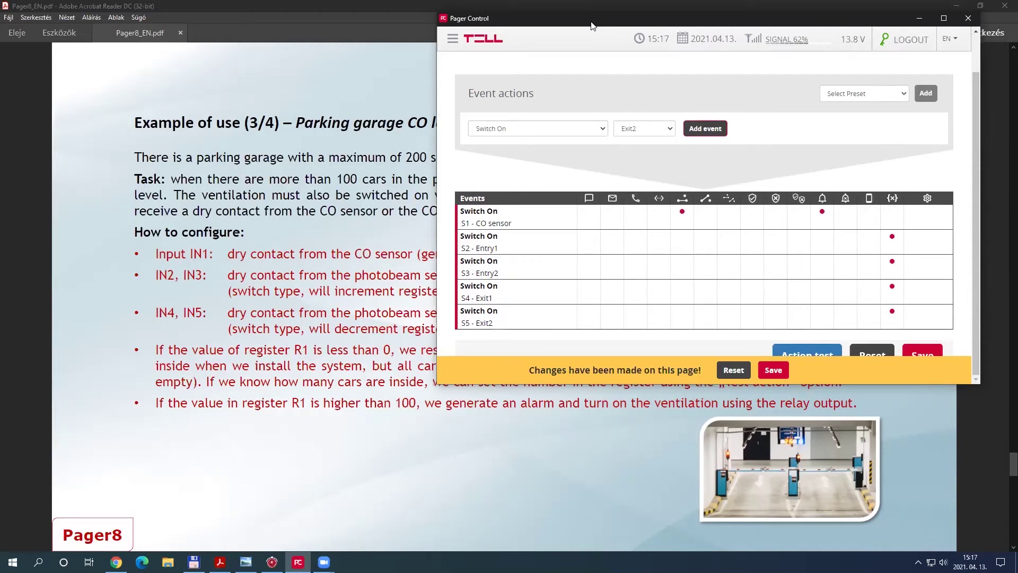
# Step: Check the configuration instructions in the PDF and add an Action test event to the event list
pyautogui.moveTo(591, 23); pyautogui.dragTo(387, 446)
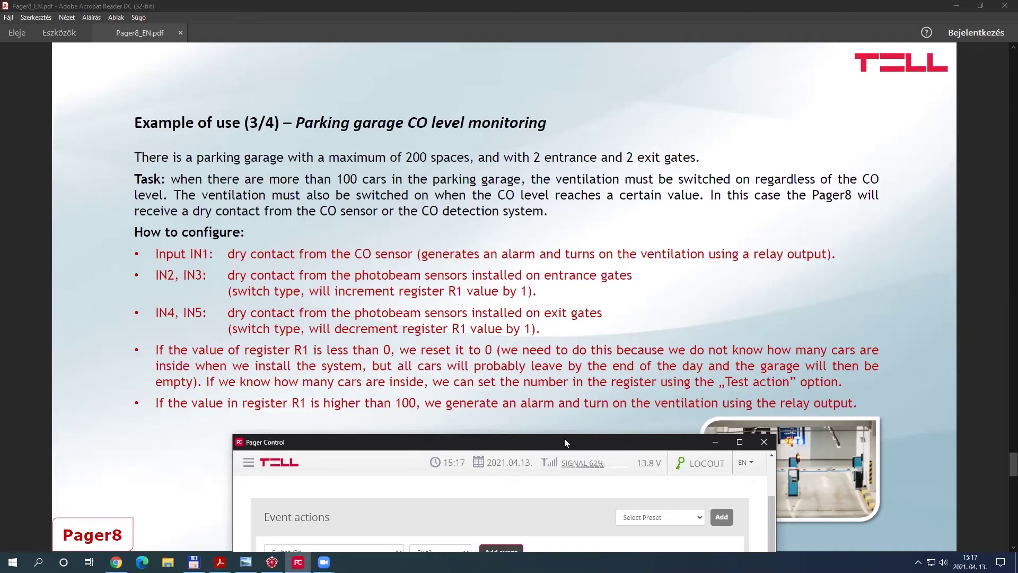
pyautogui.moveTo(564, 438); pyautogui.dragTo(724, 53)
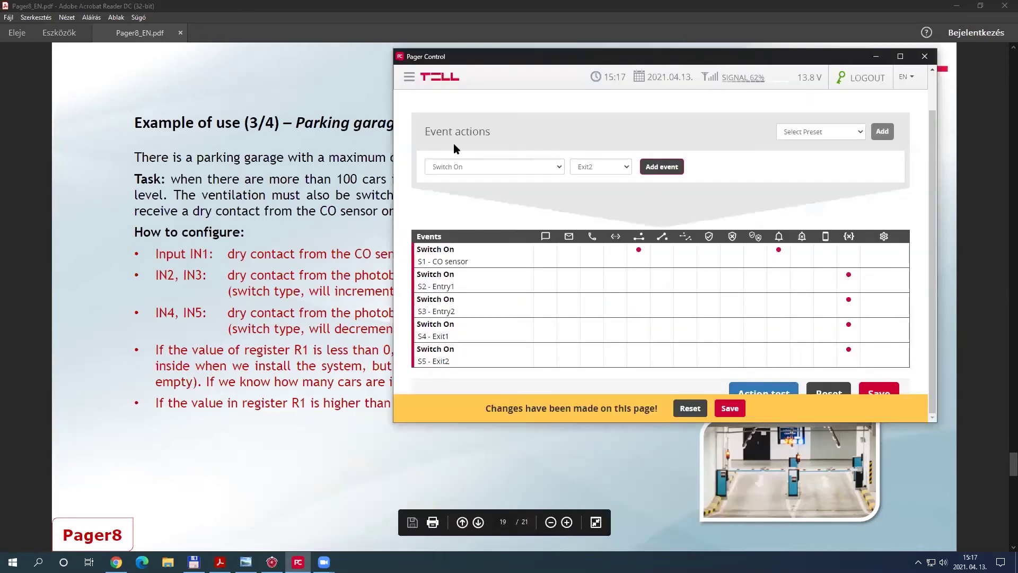
pyautogui.click(558, 166)
pyautogui.scroll(-2, 491, 236)
pyautogui.scroll(8, 482, 234)
pyautogui.click(481, 295)
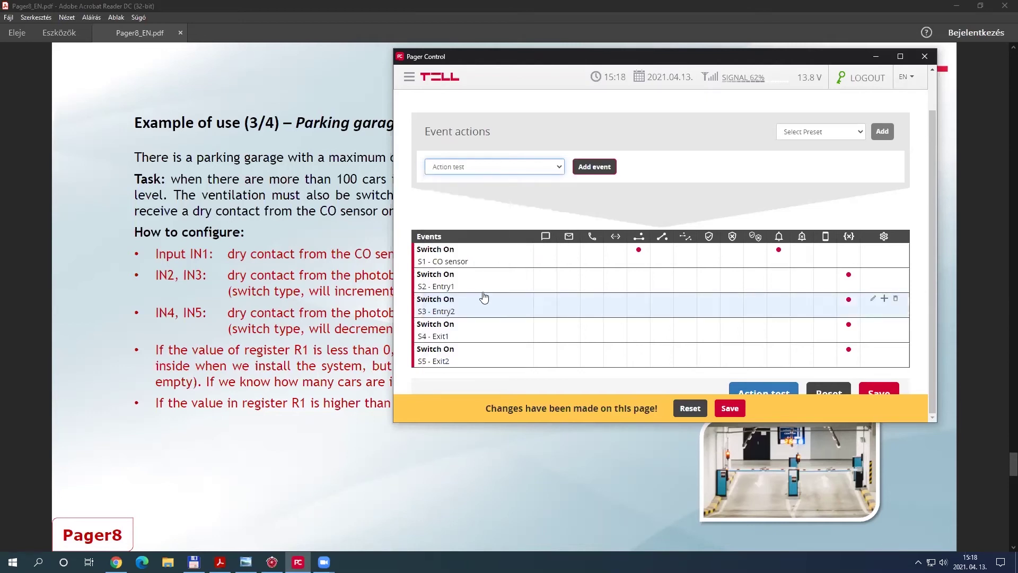
pyautogui.click(594, 166)
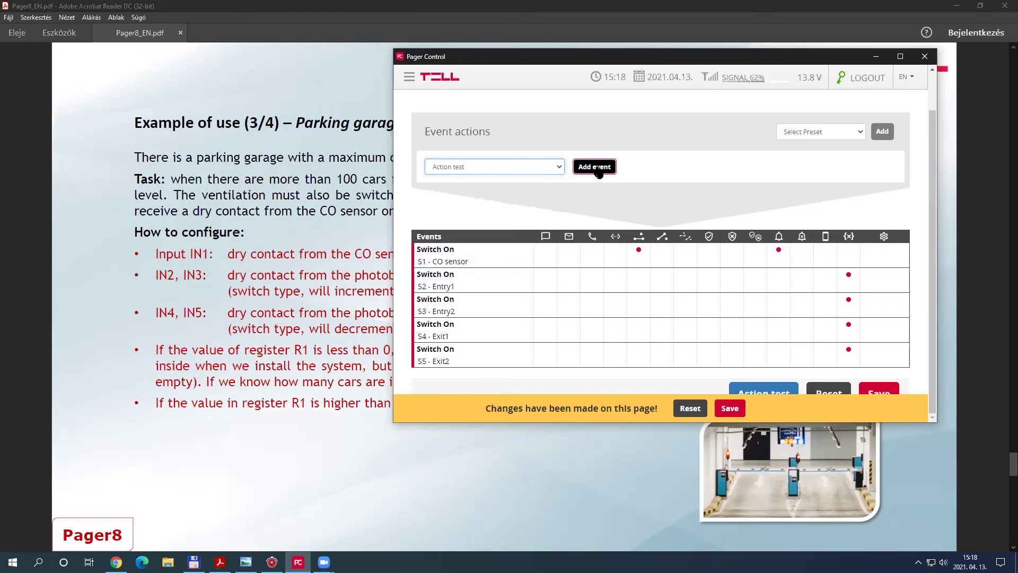
# Step: Add a Set register value action for Register 1 with a value of 95 to the Action test event
pyautogui.scroll(-1, 568, 288)
pyautogui.click(456, 366)
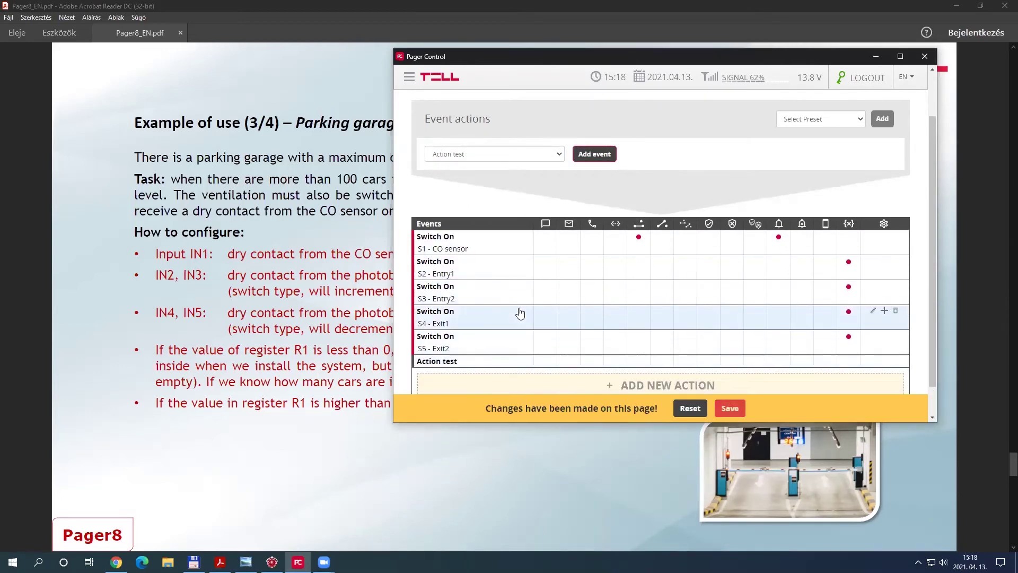
pyautogui.scroll(-1, 531, 318)
pyautogui.click(566, 354)
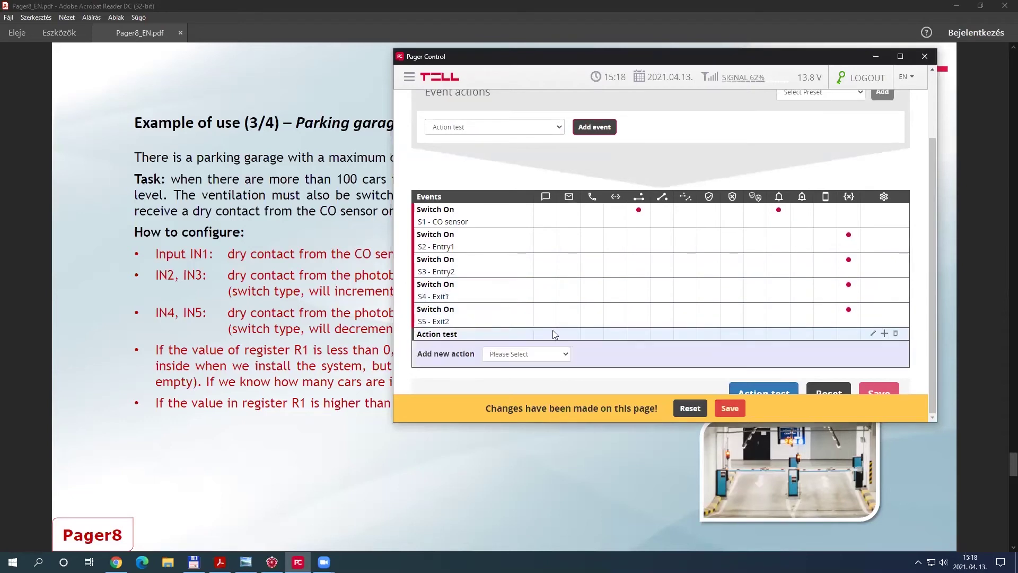
pyautogui.click(551, 359)
pyautogui.scroll(-1, 527, 297)
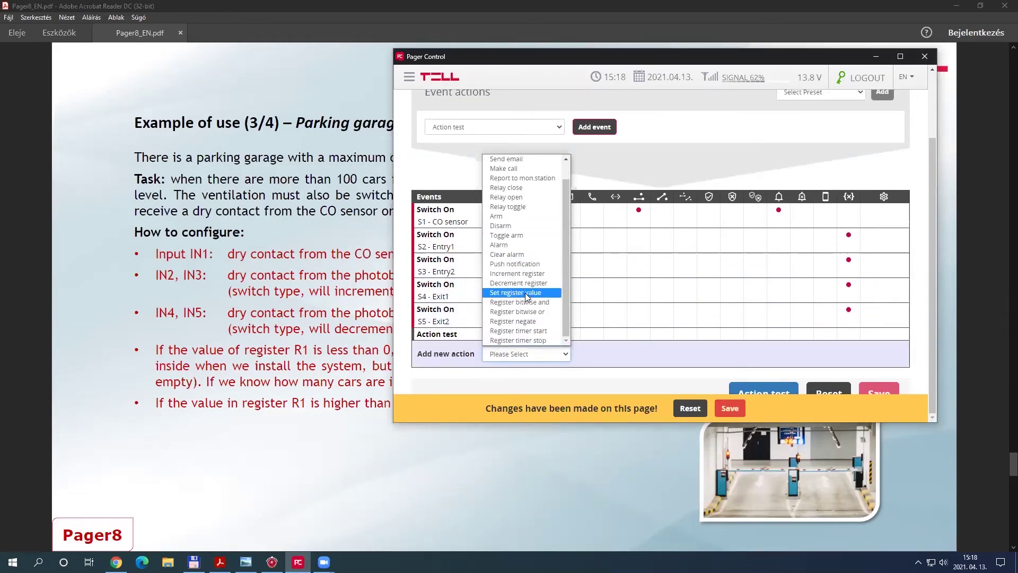
pyautogui.click(527, 294)
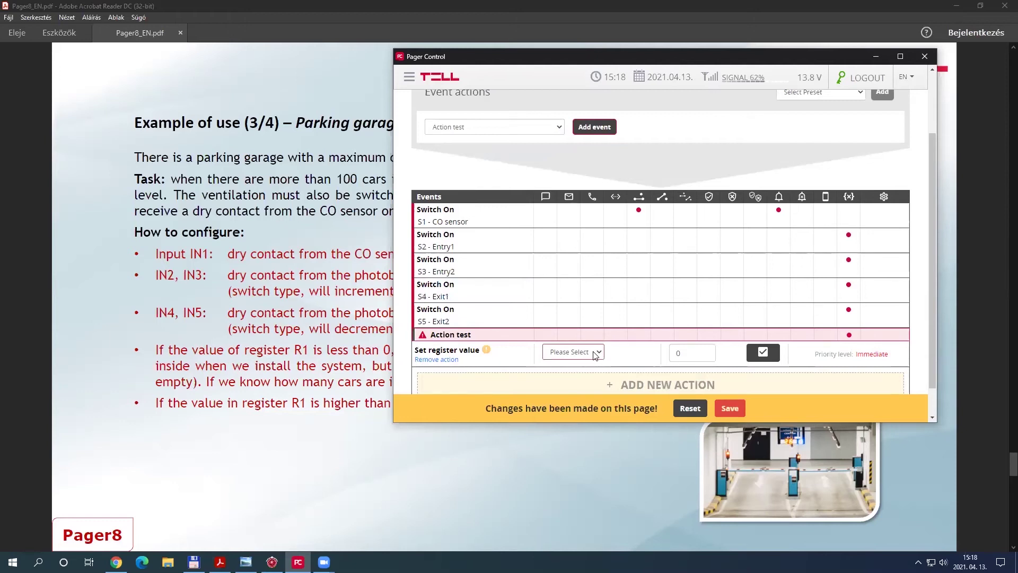
pyautogui.click(596, 353)
pyautogui.click(565, 374)
pyautogui.press('Tab')
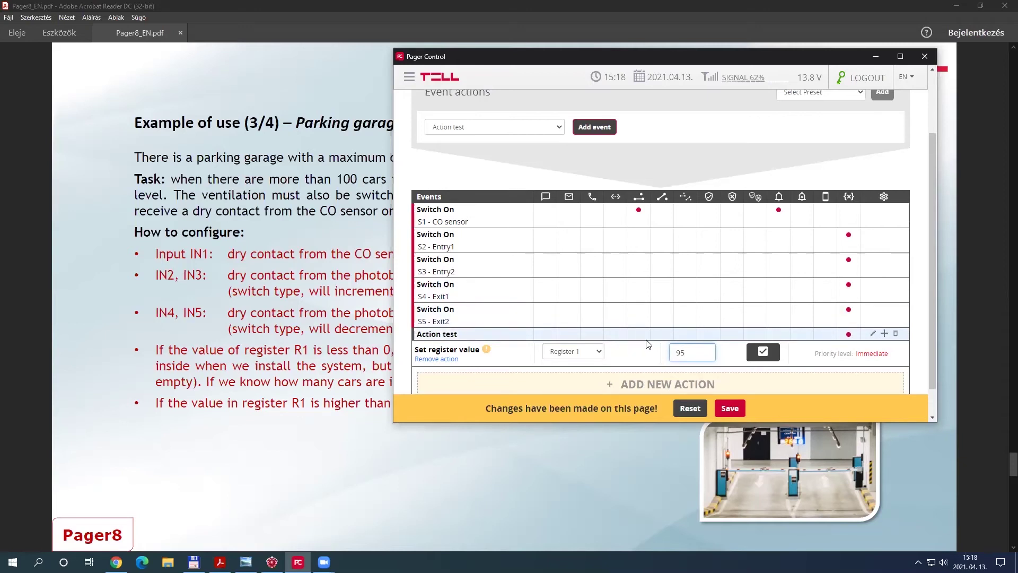
# Step: Save the event settings and review the action assigned to the Action test event
pyautogui.click(736, 409)
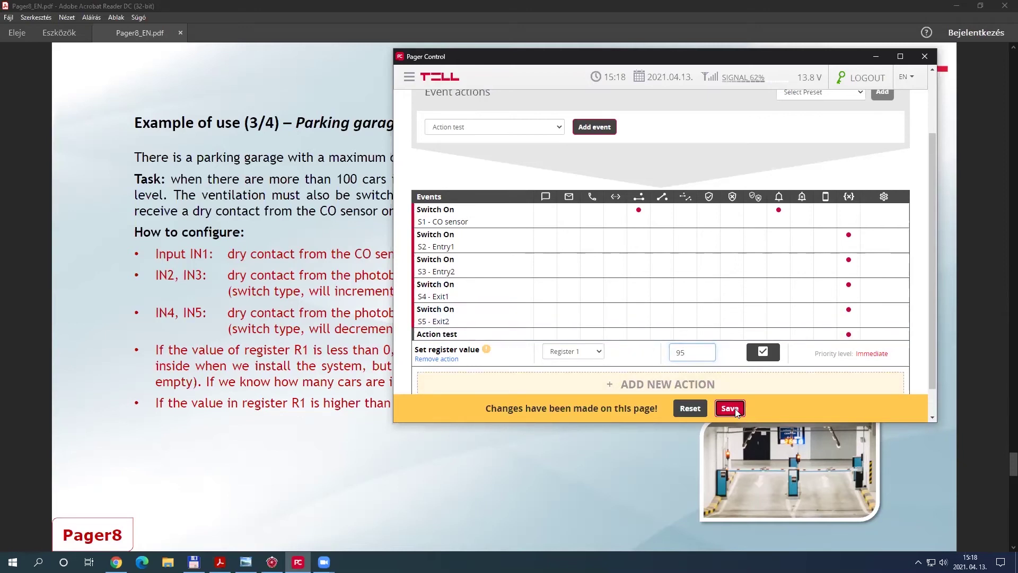
pyautogui.click(850, 154)
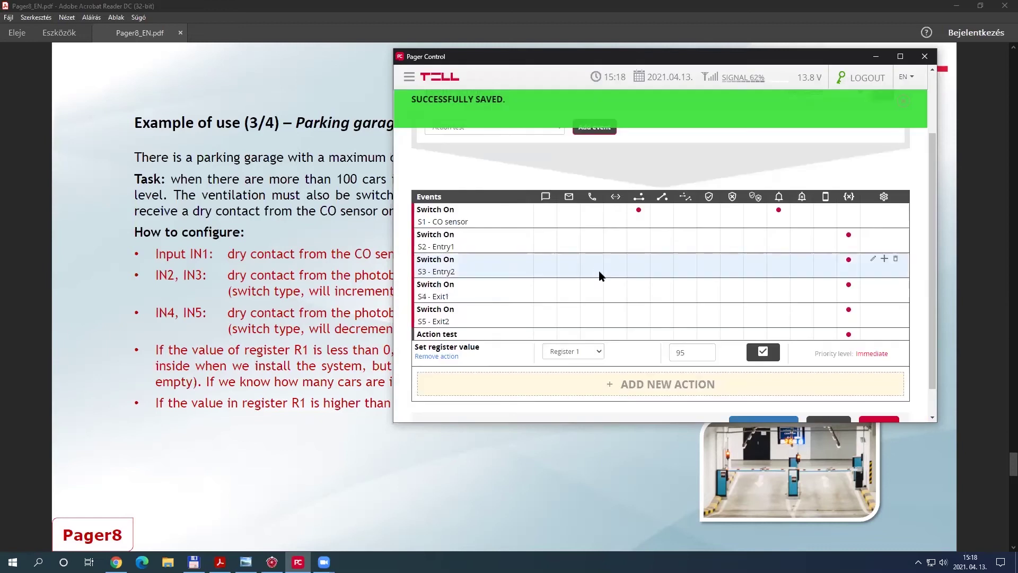
pyautogui.scroll(-1, 604, 277)
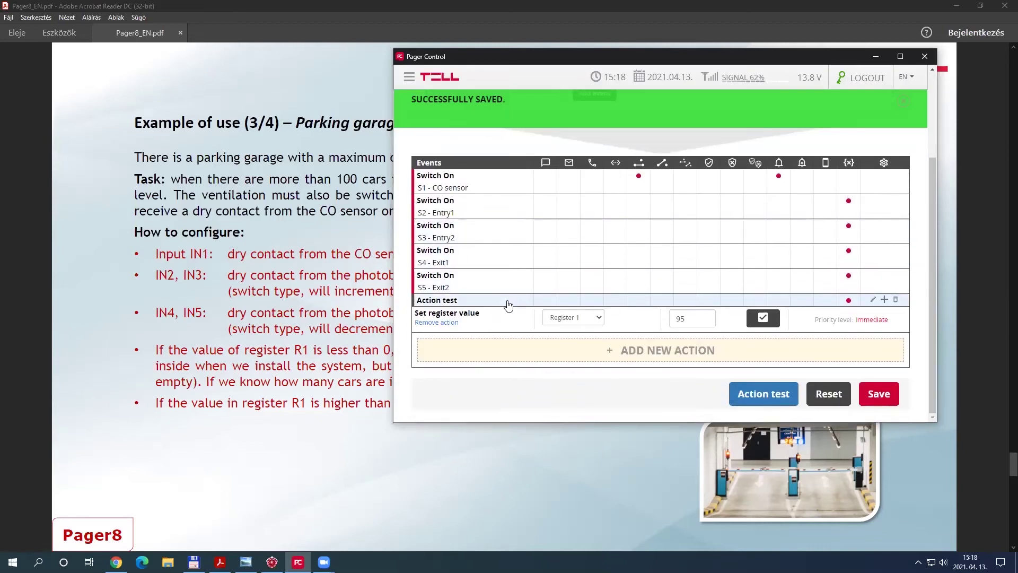
pyautogui.click(508, 305)
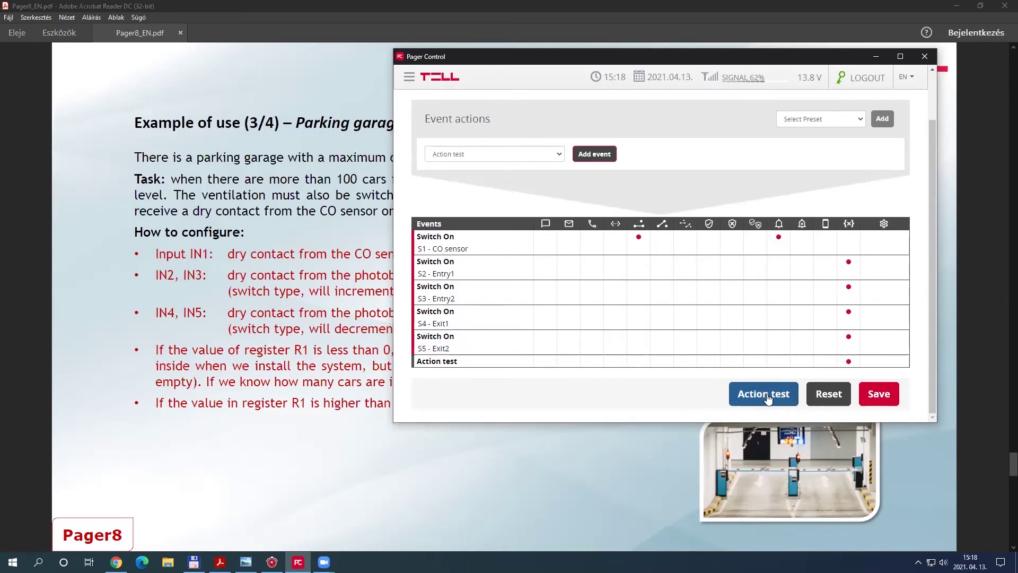
pyautogui.click(478, 363)
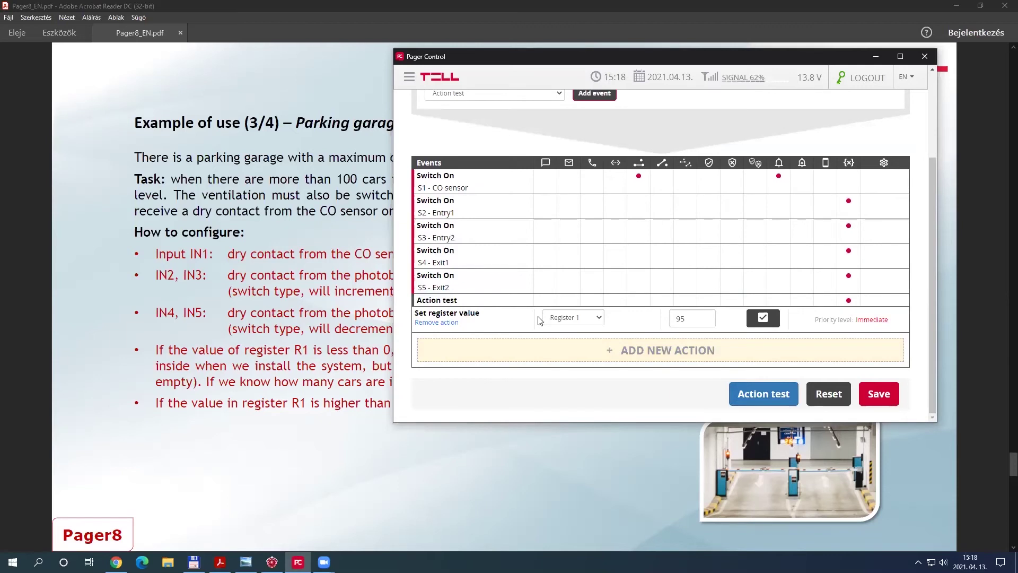
pyautogui.click(494, 300)
# Step: Check Register 1 on the dashboard, run the action test from the event settings and return to the dashboard
pyautogui.click(448, 79)
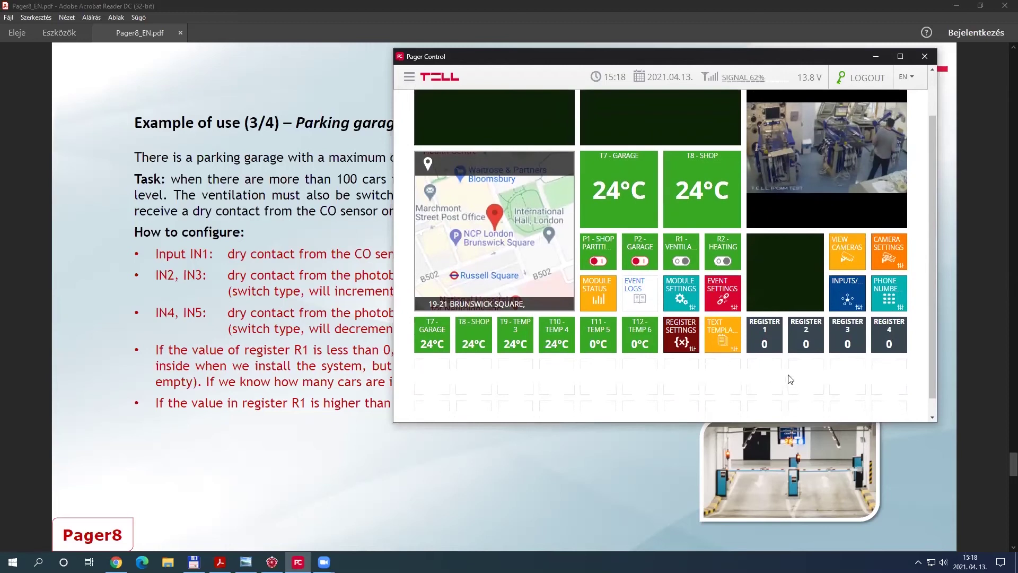
pyautogui.scroll(1, 766, 346)
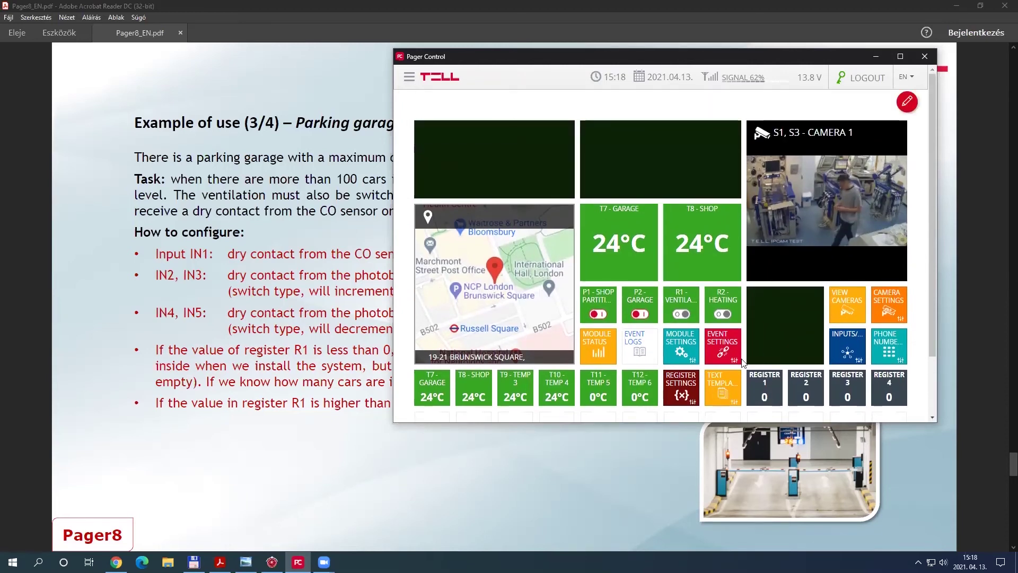
pyautogui.click(729, 356)
pyautogui.scroll(-1, 609, 350)
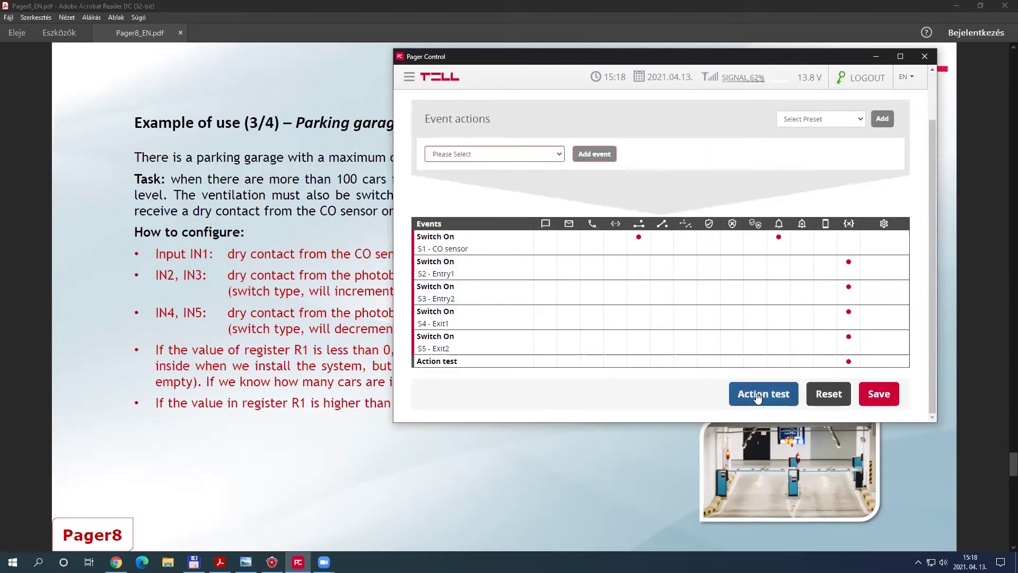
pyautogui.click(763, 397)
pyautogui.click(438, 78)
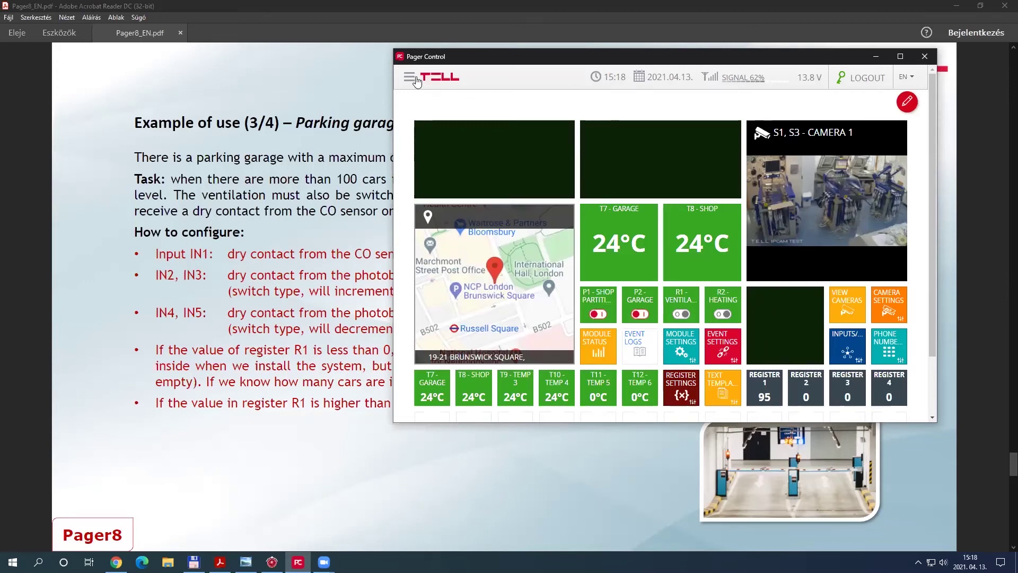
# Step: Reopen the event settings and delete the Action test event
pyautogui.click(717, 350)
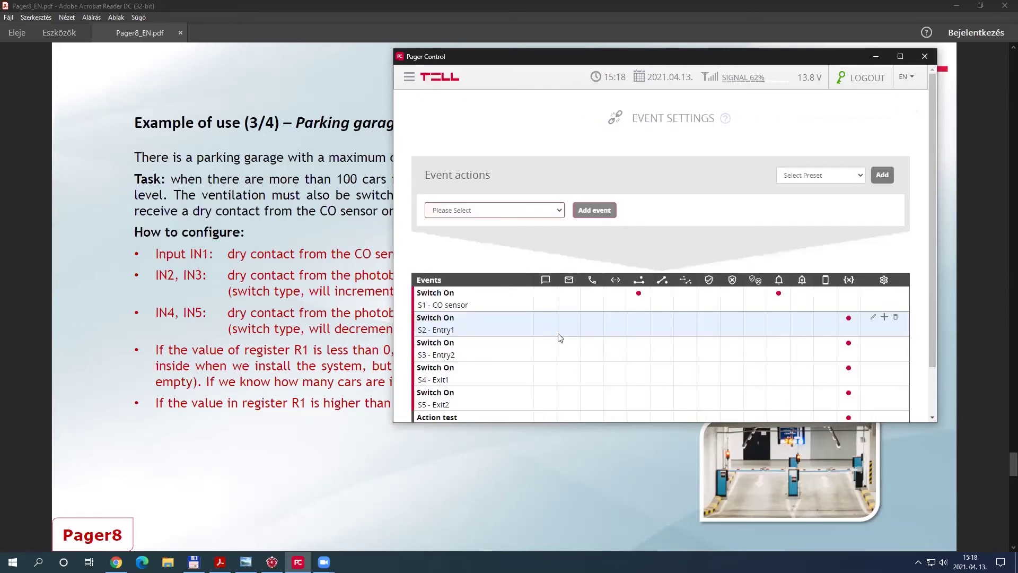
pyautogui.scroll(-2, 560, 337)
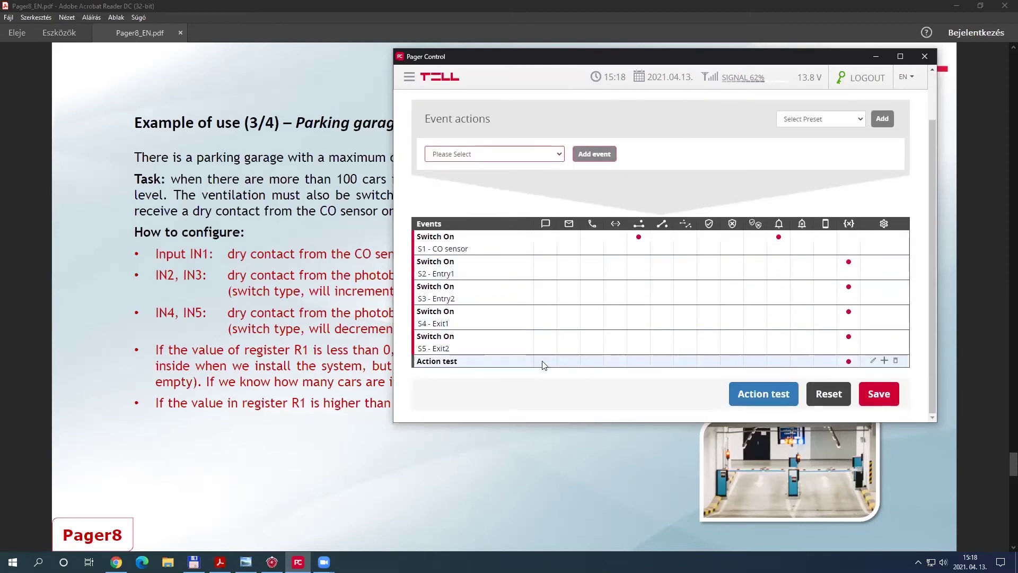
pyautogui.click(896, 361)
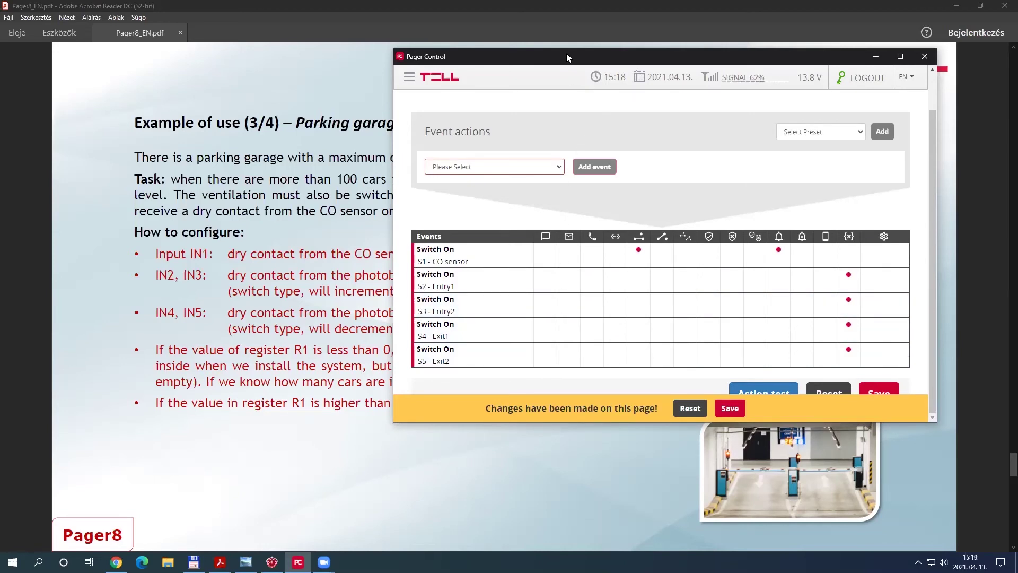
# Step: Add a Register value below limit event for Register 1 with a limit of 0
pyautogui.moveTo(566, 53); pyautogui.dragTo(645, 8)
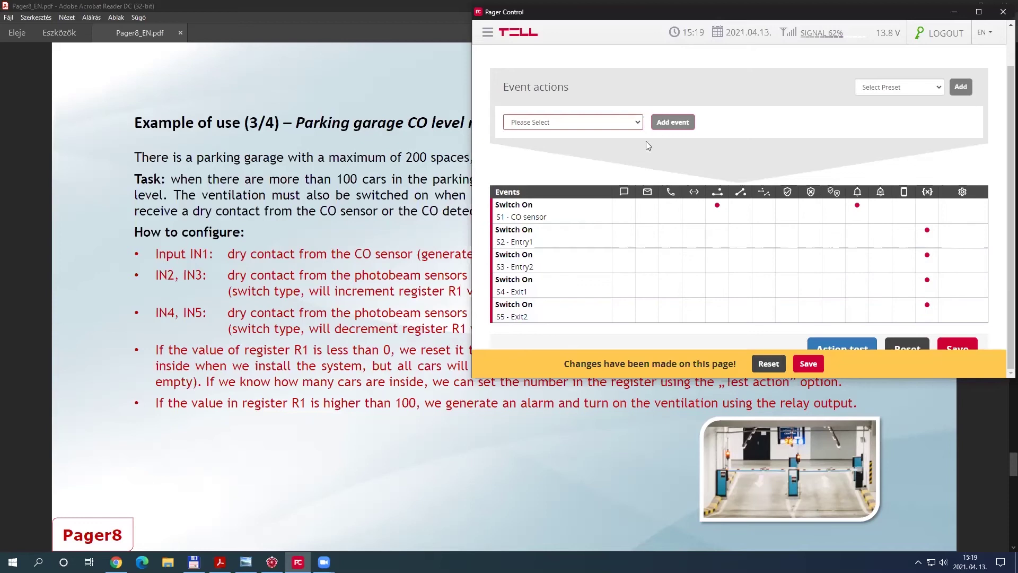
pyautogui.click(638, 122)
pyautogui.moveTo(638, 154); pyautogui.dragTo(638, 304)
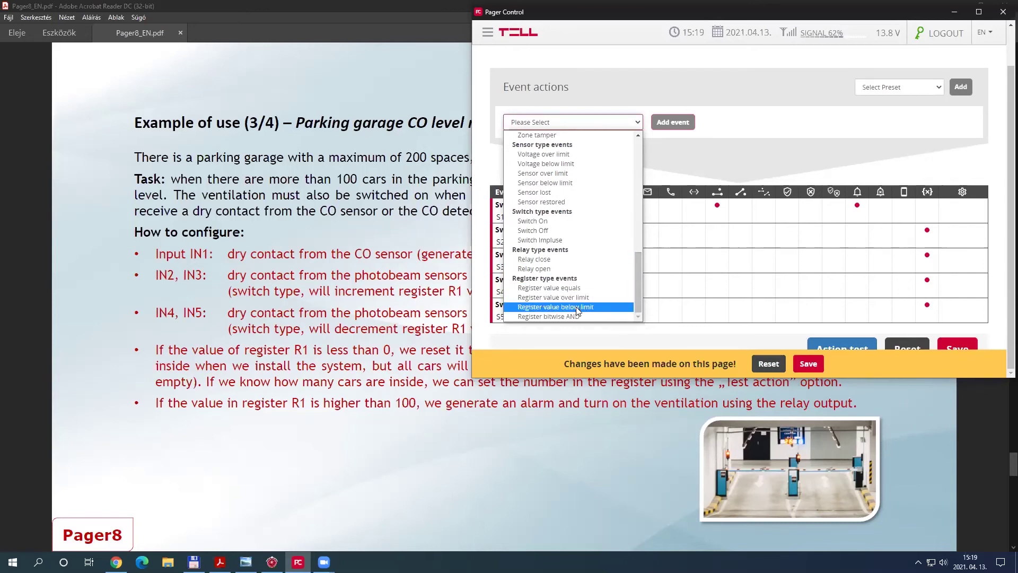
pyautogui.click(590, 307)
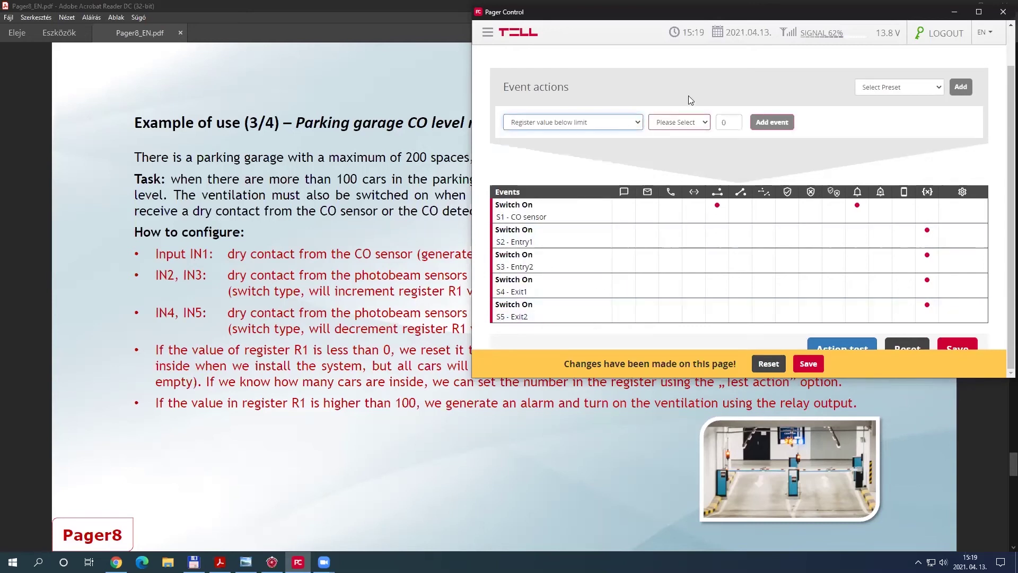
pyautogui.click(698, 129)
pyautogui.click(689, 142)
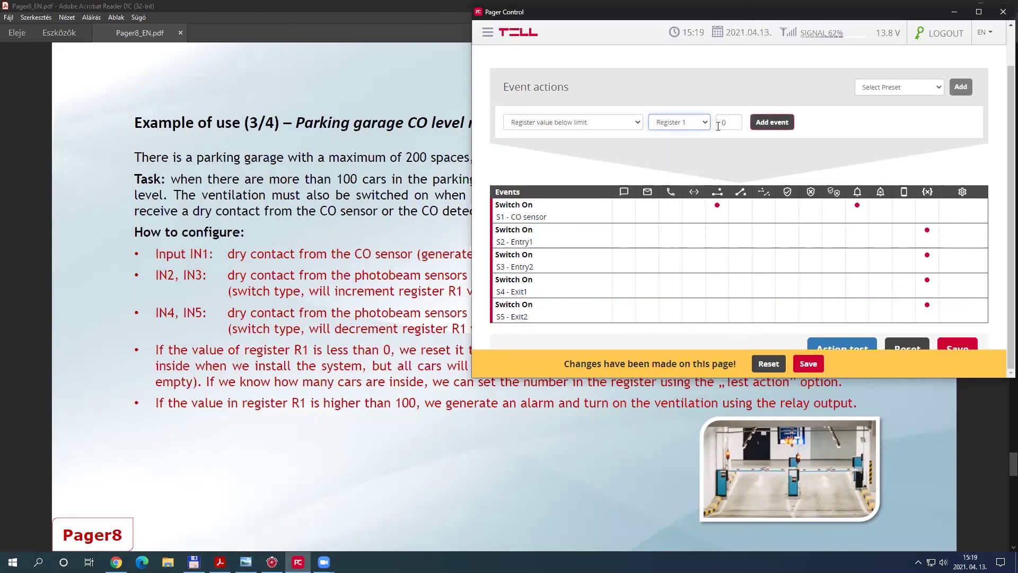
pyautogui.click(770, 123)
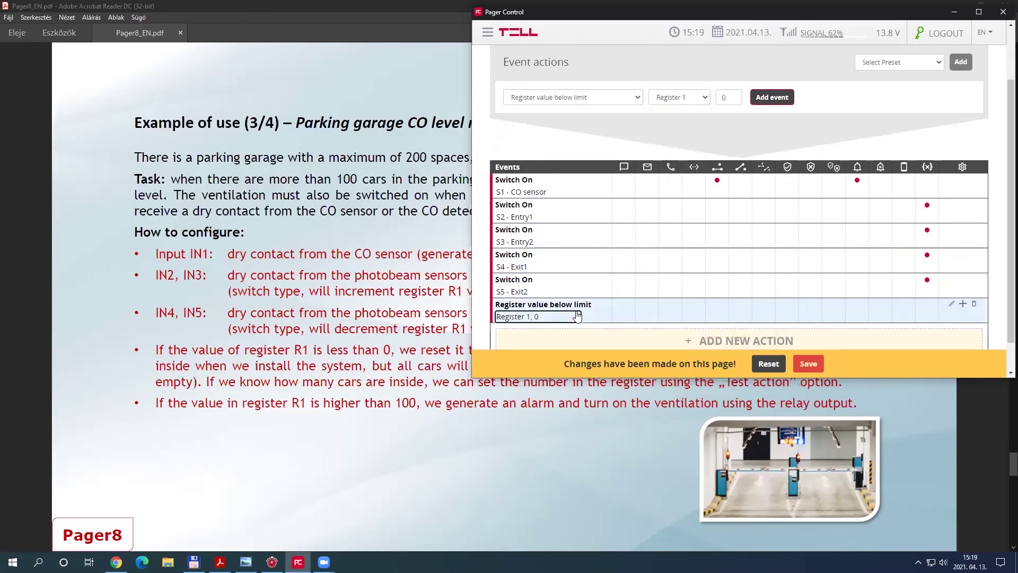
# Step: Give the Register value below limit event a Set register value action that sets Register 1 to 0, and save the settings
pyautogui.click(594, 309)
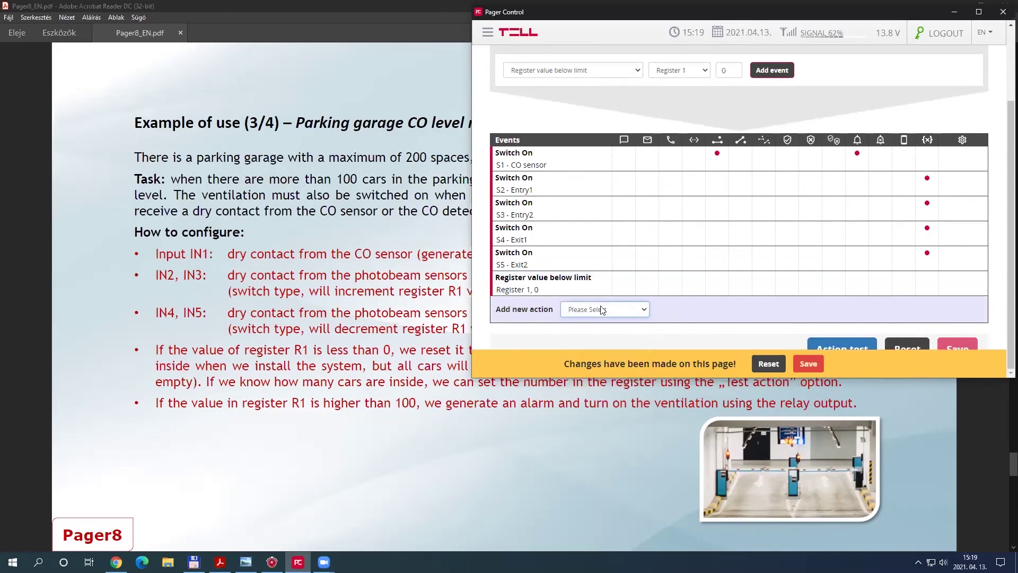
pyautogui.click(608, 312)
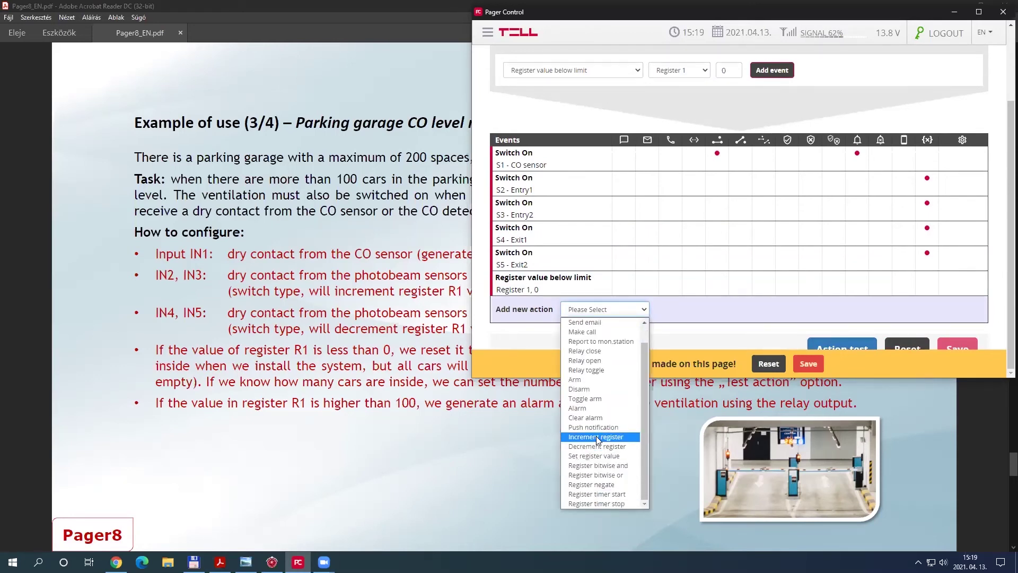
pyautogui.click(601, 456)
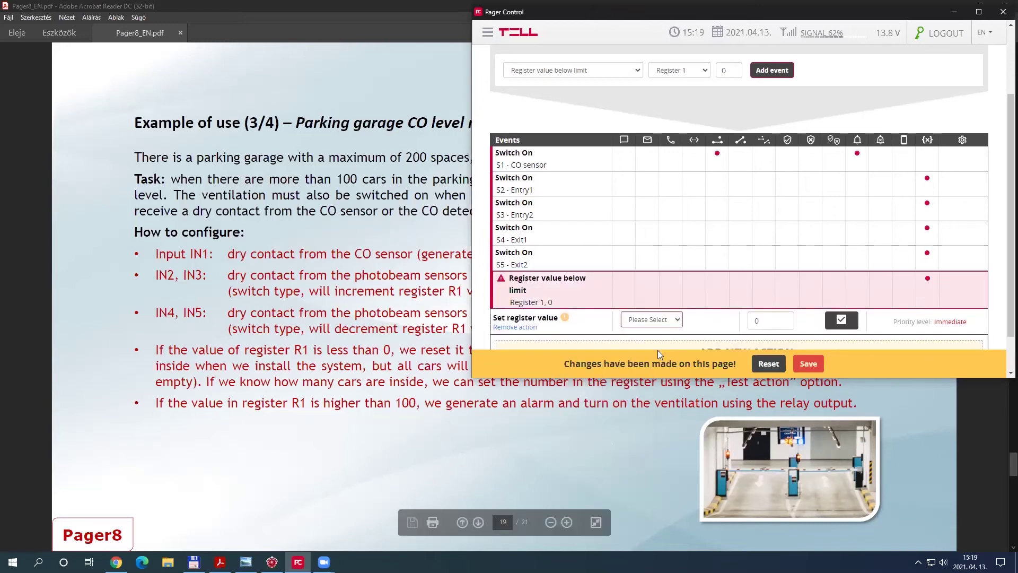
pyautogui.click(668, 322)
pyautogui.click(665, 342)
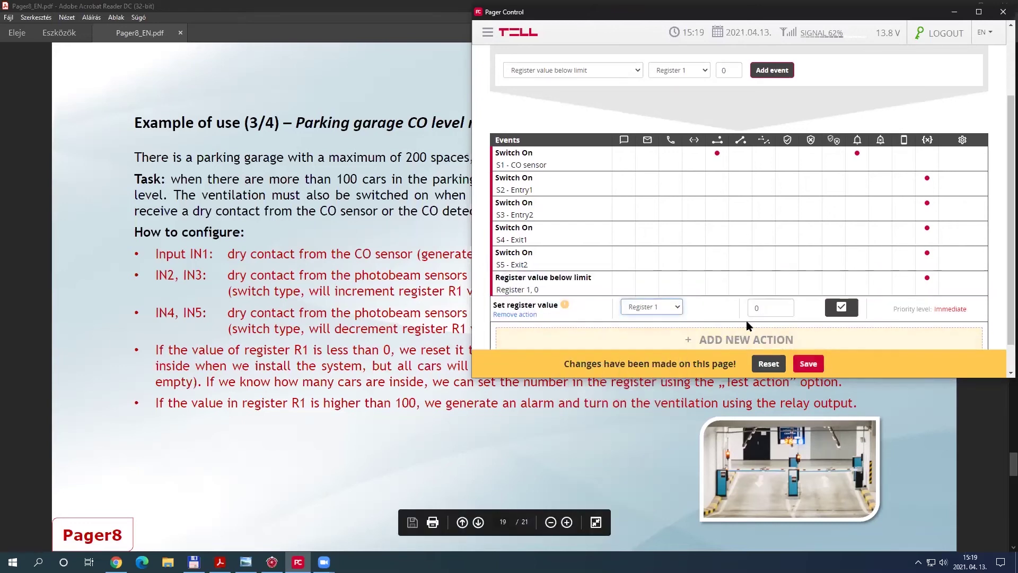
pyautogui.click(766, 308)
pyautogui.click(806, 363)
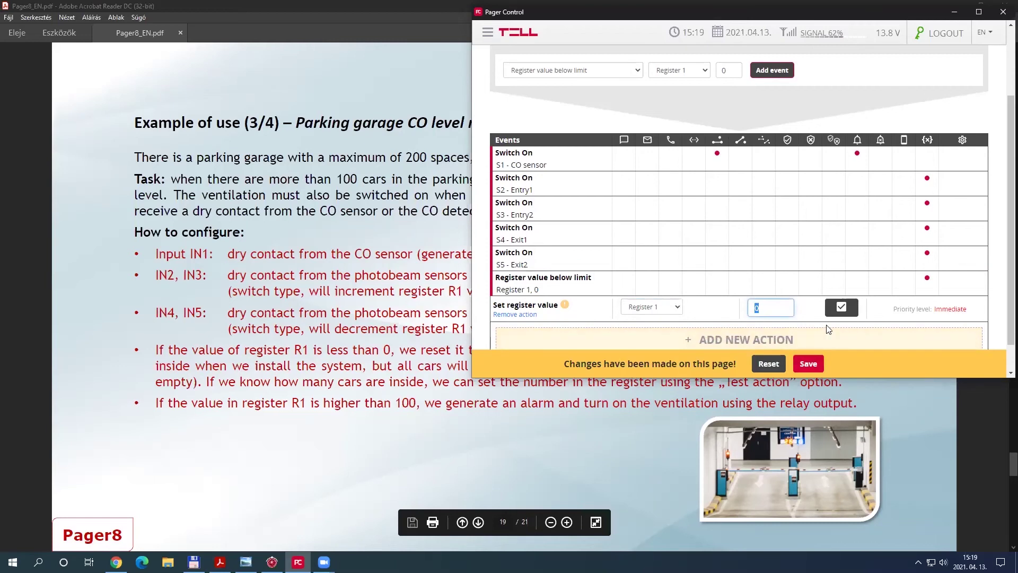
pyautogui.click(808, 363)
pyautogui.click(930, 110)
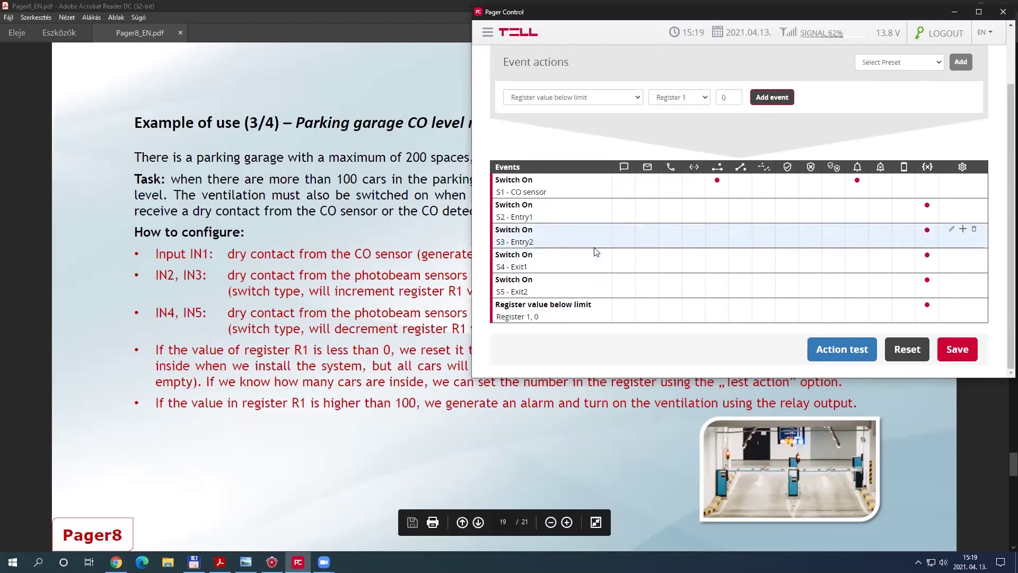
# Step: Add a Register value over limit event for Register 1 with a limit of 100
pyautogui.click(636, 98)
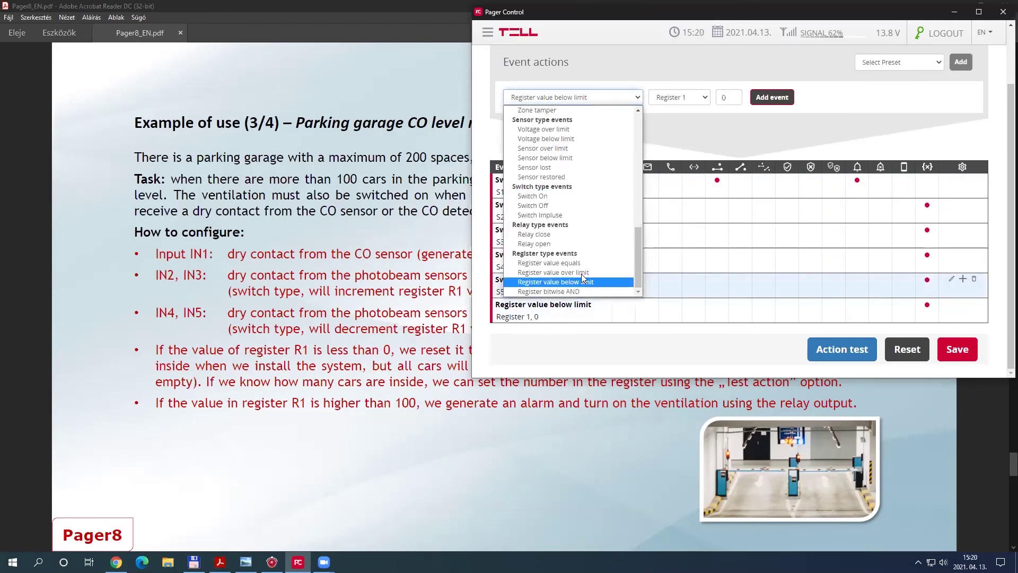
pyautogui.click(581, 272)
pyautogui.click(695, 97)
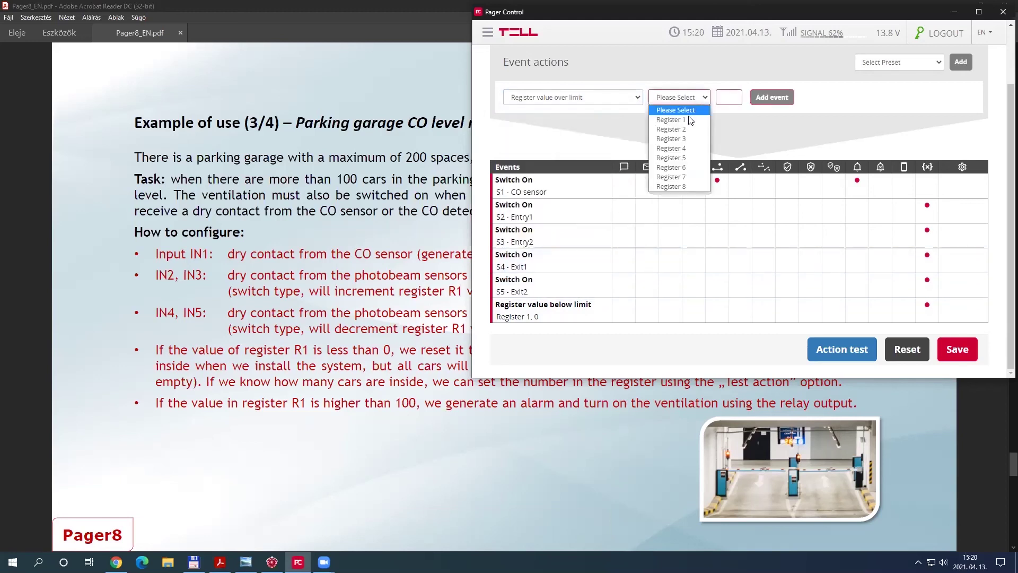
pyautogui.click(688, 119)
pyautogui.click(733, 98)
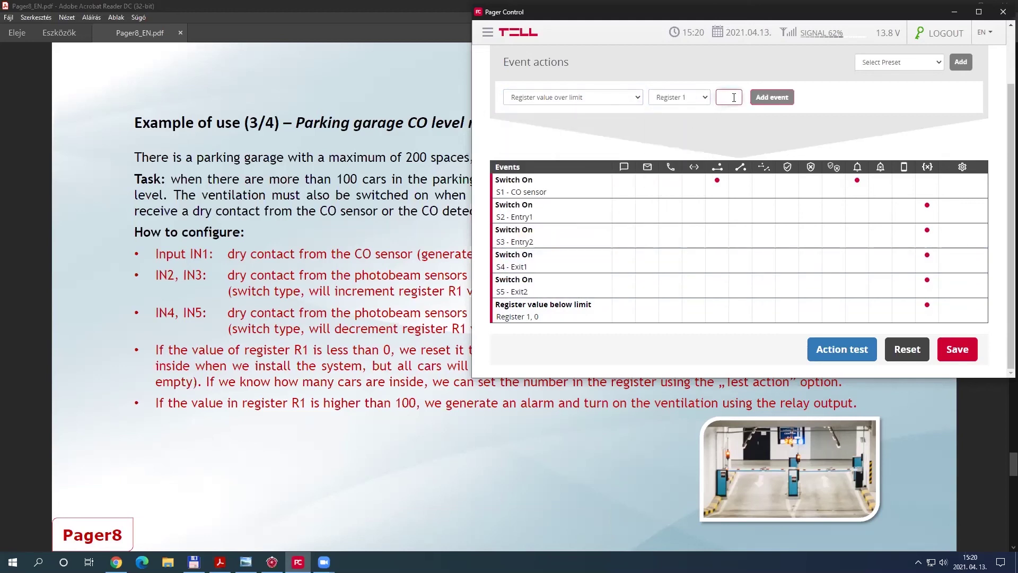
pyautogui.write('100')
pyautogui.click(772, 97)
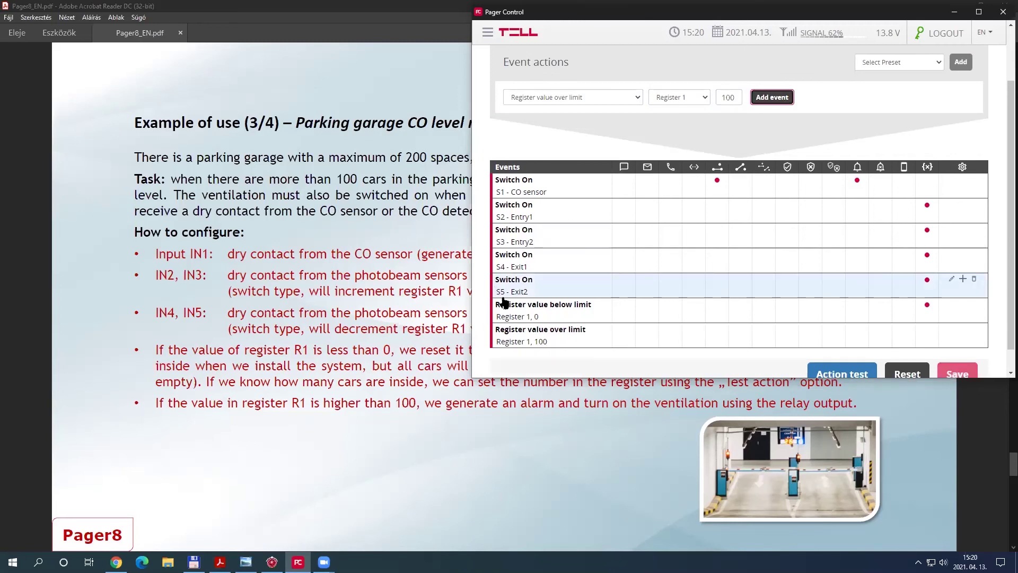
# Step: Add an Alarm action to the Register value over limit event
pyautogui.scroll(-1, 597, 323)
pyautogui.click(614, 338)
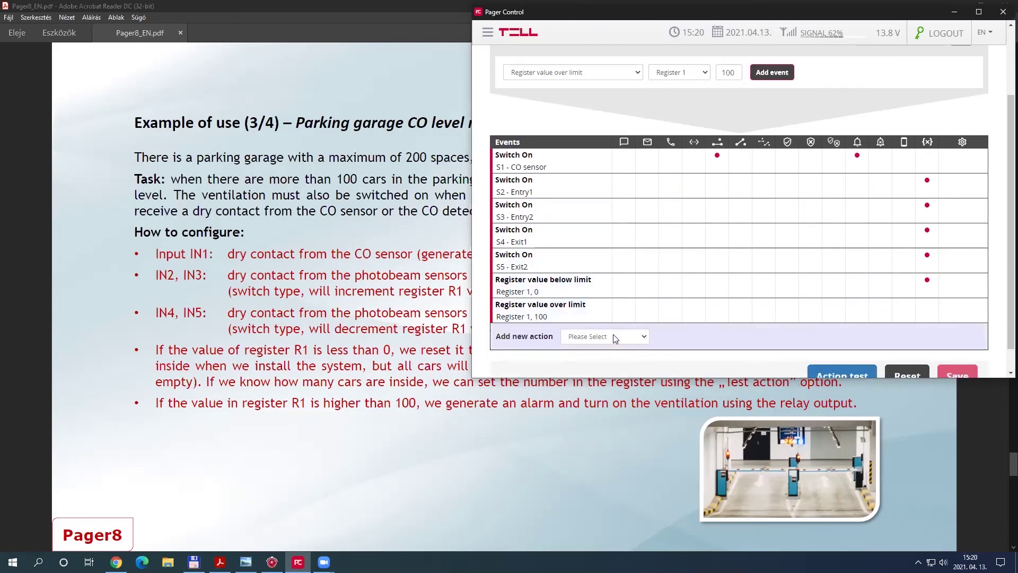
pyautogui.scroll(-1, 615, 338)
pyautogui.click(620, 313)
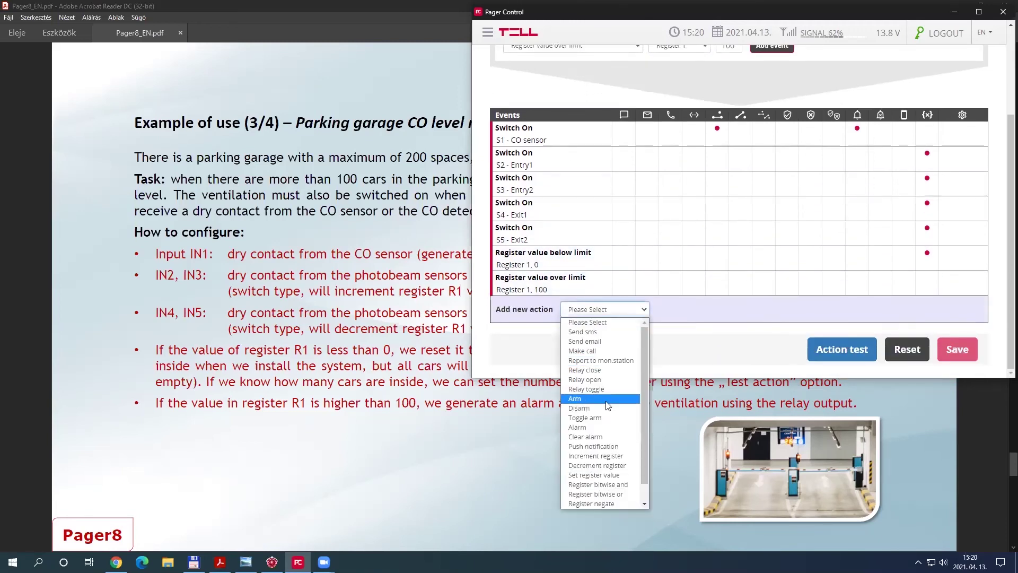
pyautogui.click(595, 428)
pyautogui.scroll(-1, 619, 310)
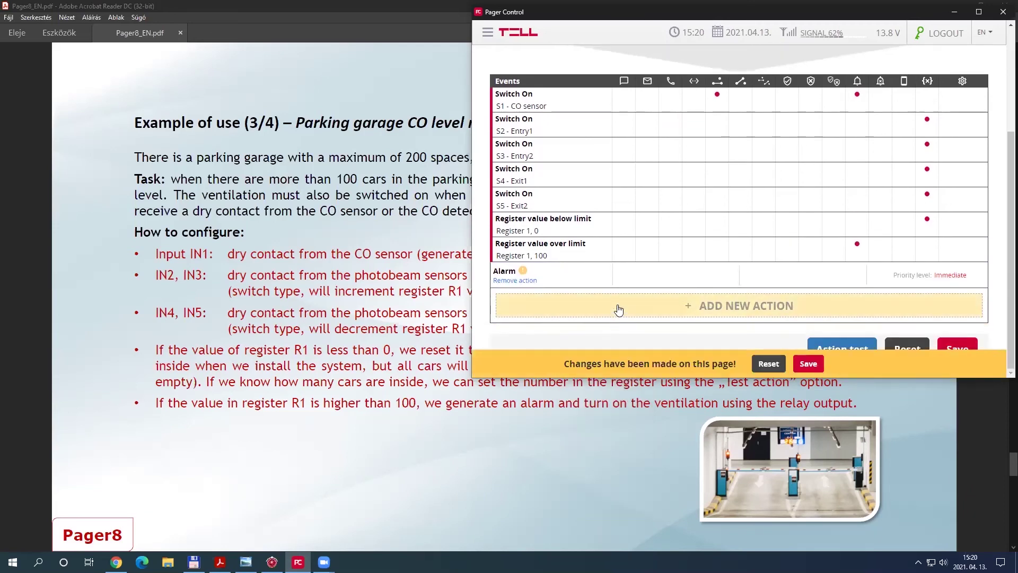
# Step: Add a Relay close action for Ventilation lasting 5 seconds to the over limit event and save the settings despite missing restore pairs
pyautogui.click(619, 310)
pyautogui.click(619, 311)
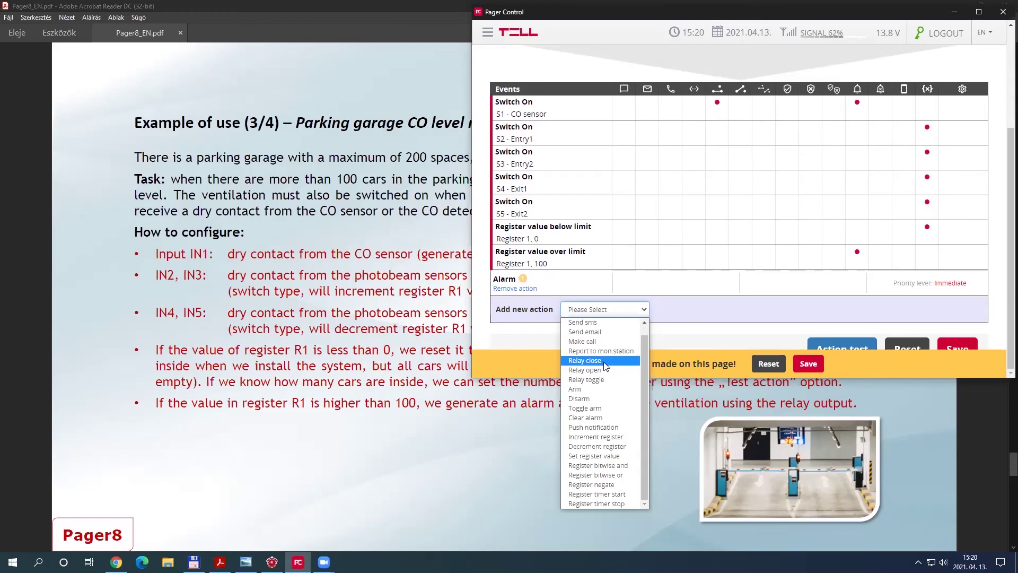
pyautogui.click(605, 366)
pyautogui.click(668, 310)
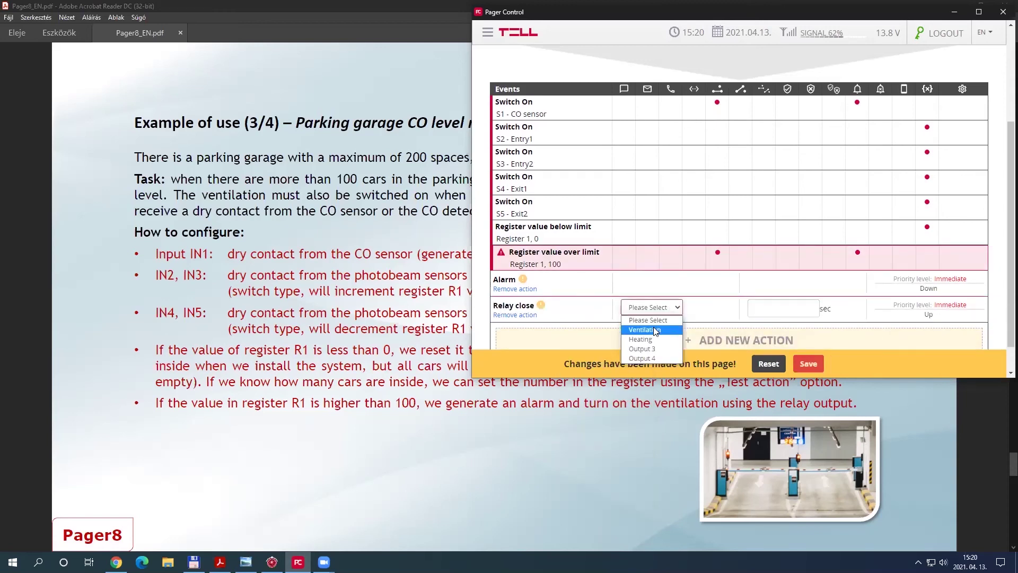
pyautogui.click(655, 329)
pyautogui.click(768, 307)
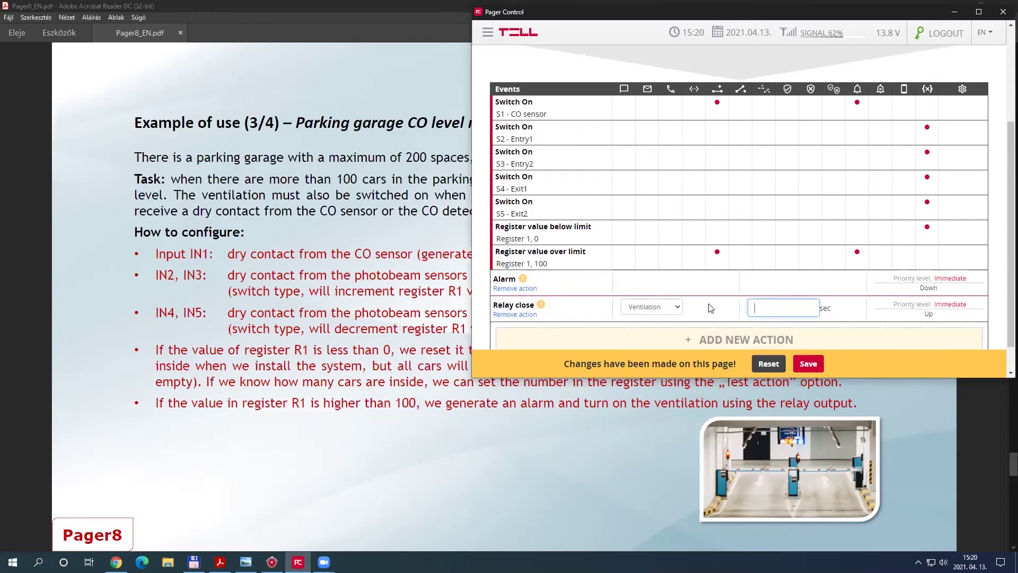
pyautogui.write('5')
pyautogui.click(808, 363)
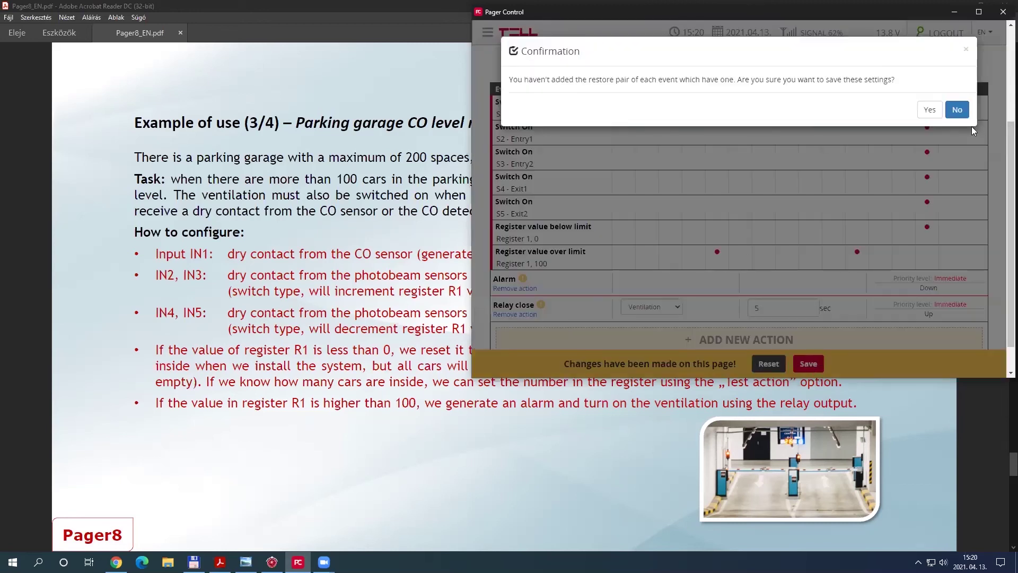
pyautogui.click(929, 111)
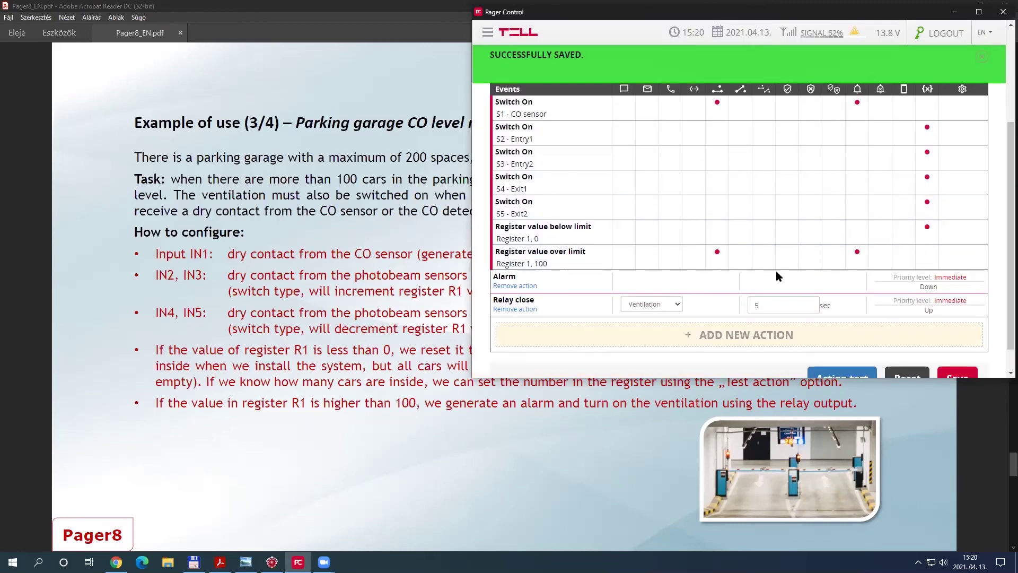
# Step: On the dashboard, switch off the Shop and Garage partitions and stop the Register 1 over limit alarm
pyautogui.scroll(3, 777, 265)
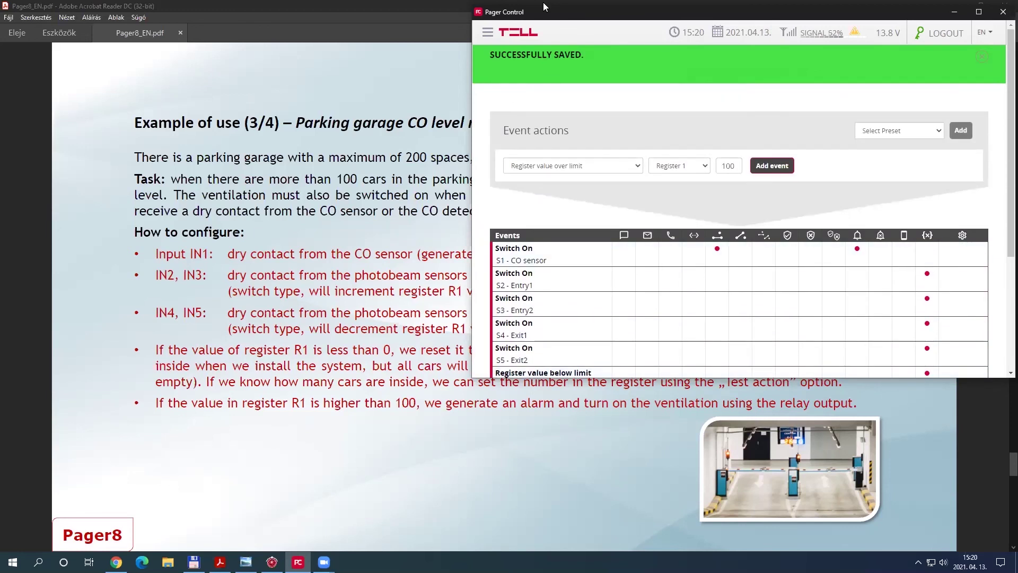
pyautogui.click(518, 33)
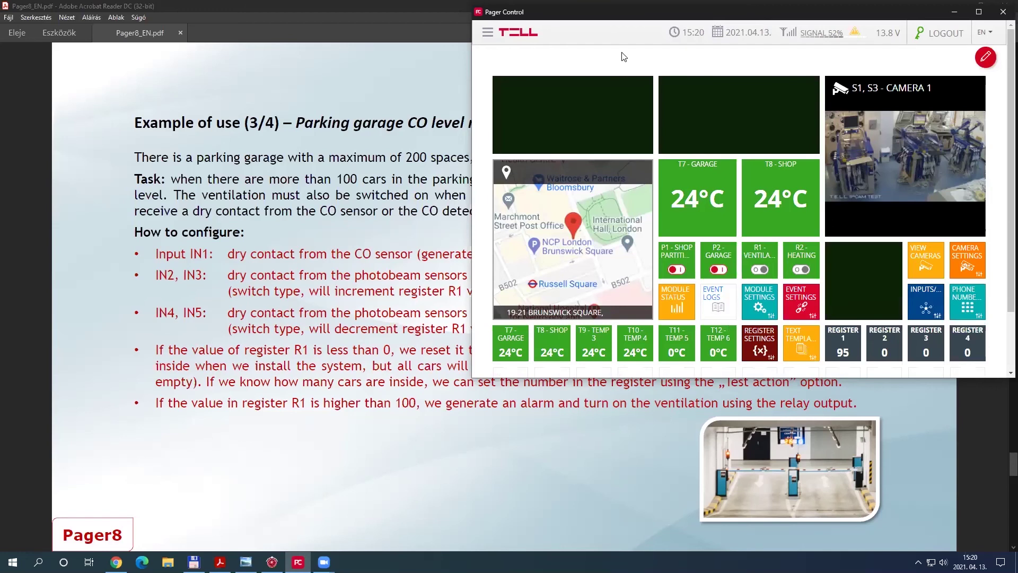
pyautogui.click(679, 270)
pyautogui.click(722, 269)
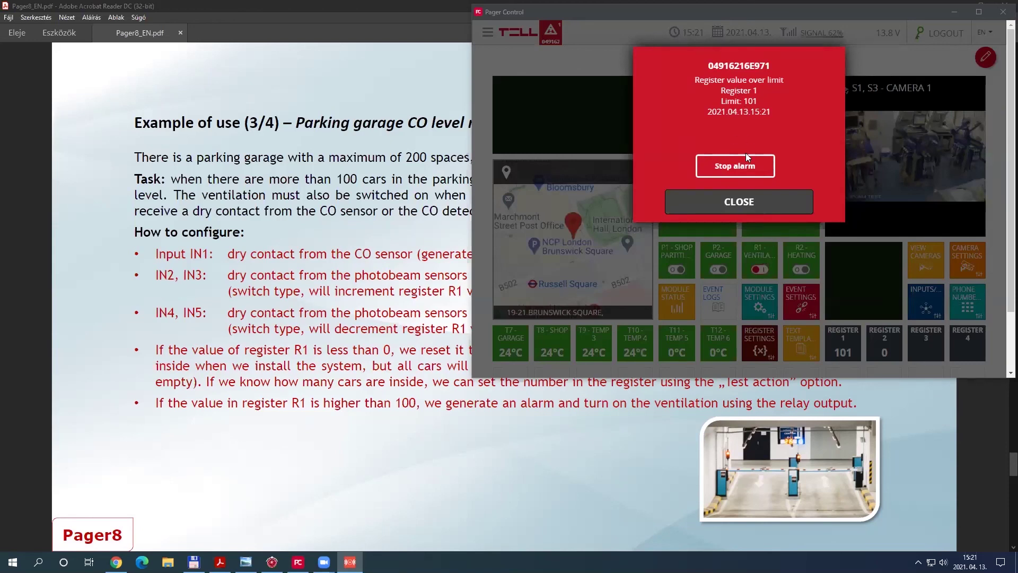
pyautogui.click(742, 166)
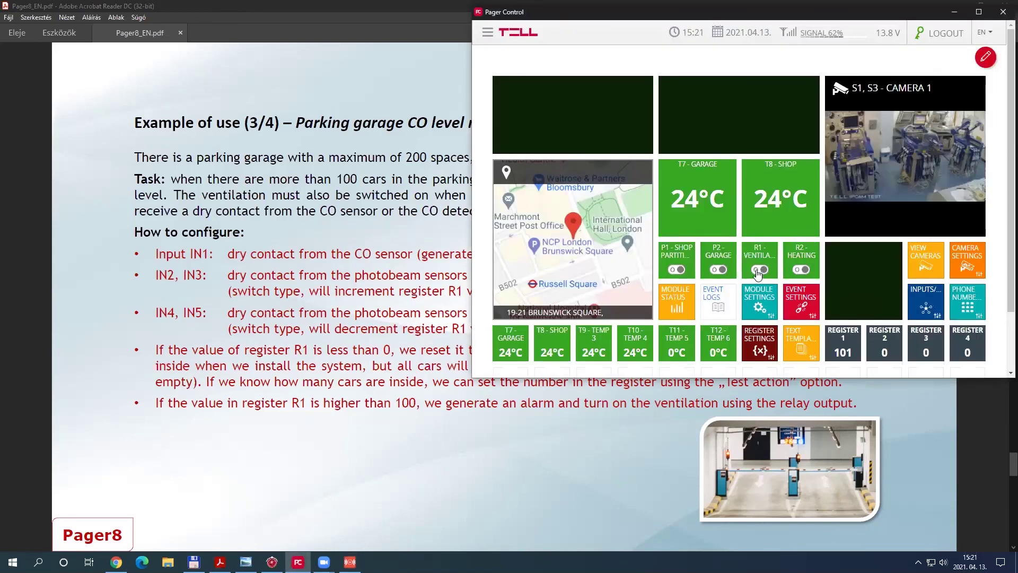